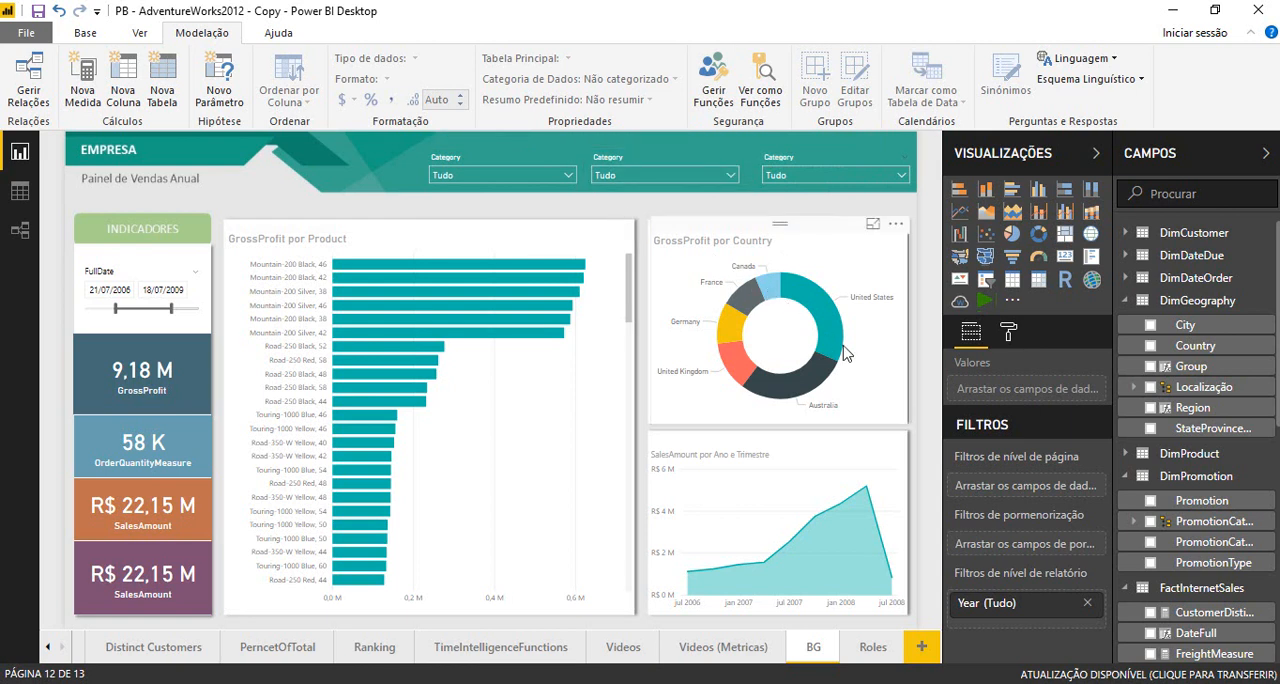
- Create a security role named Canada
mouse_move(831, 338)
mouse_move(748, 312)
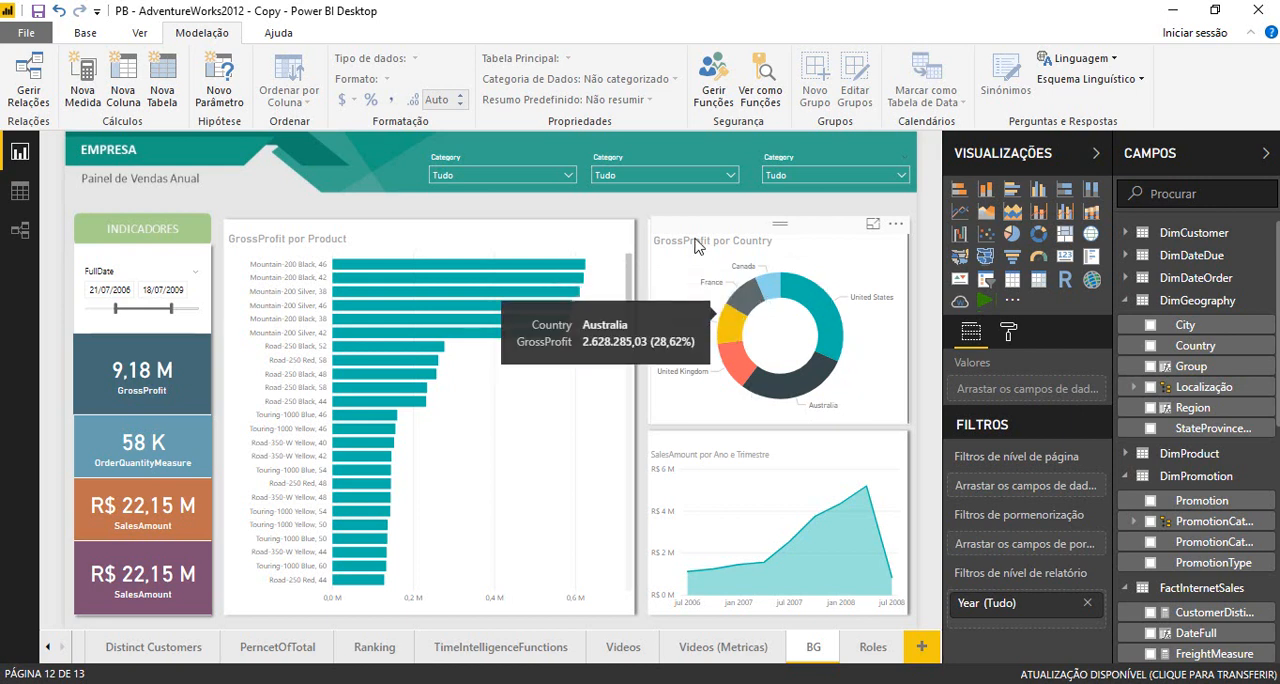
click(718, 108)
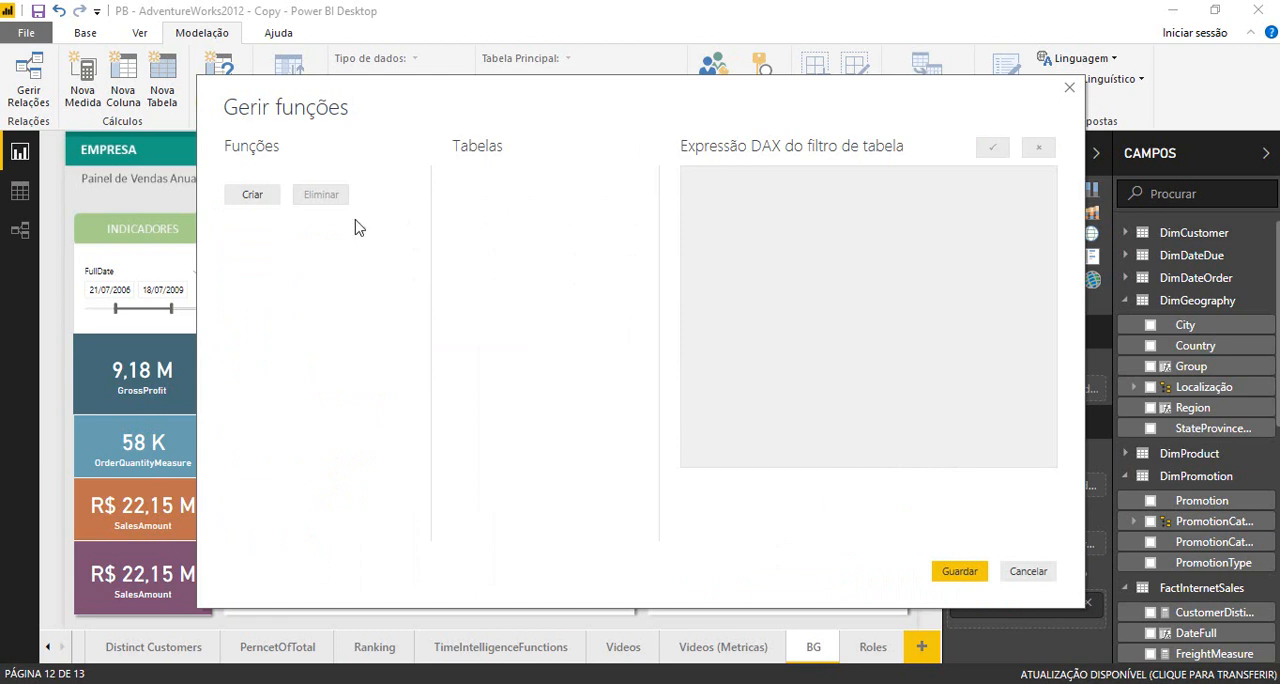
click(251, 197)
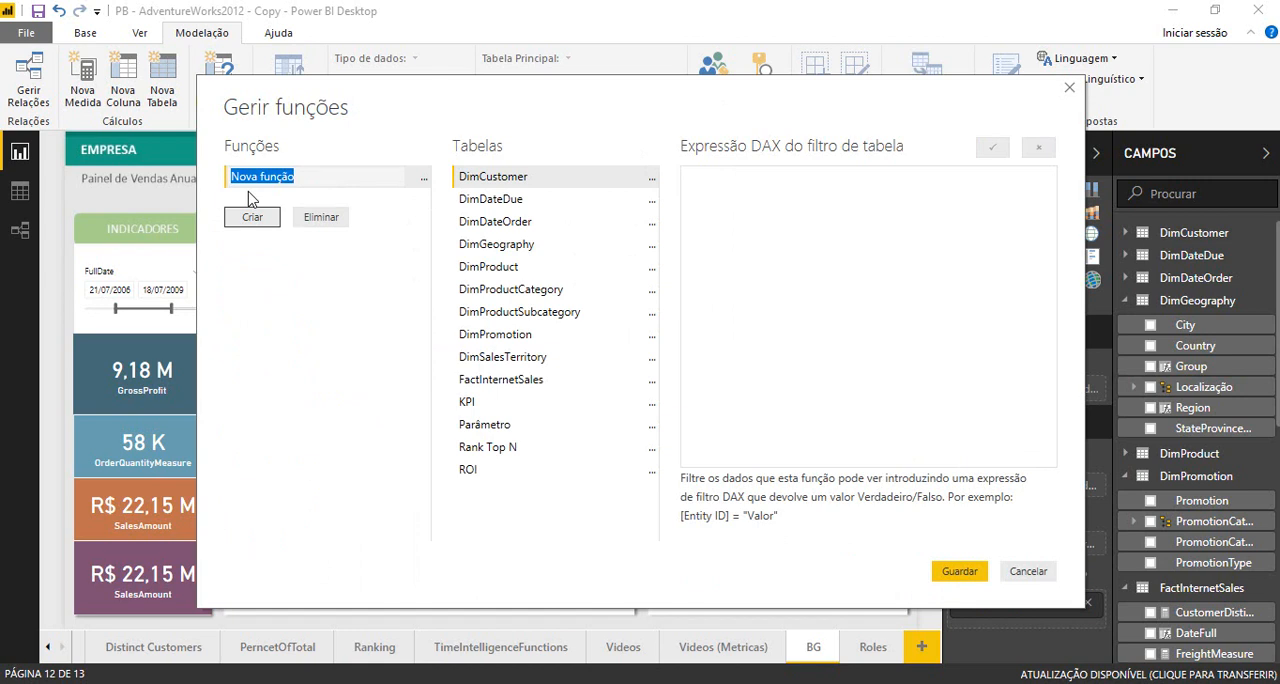
text(Canada)
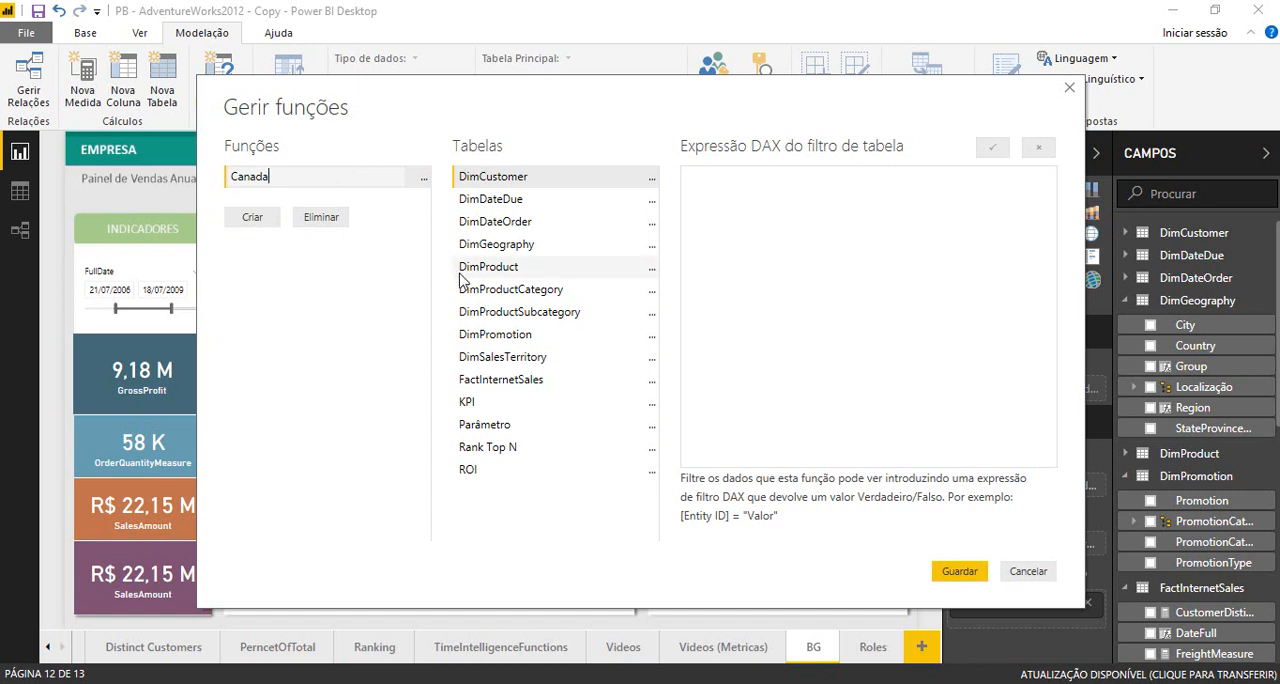
- Restrict the Canada role with the DimGeography filter [Country] = "Canada" and save the roles
click(528, 250)
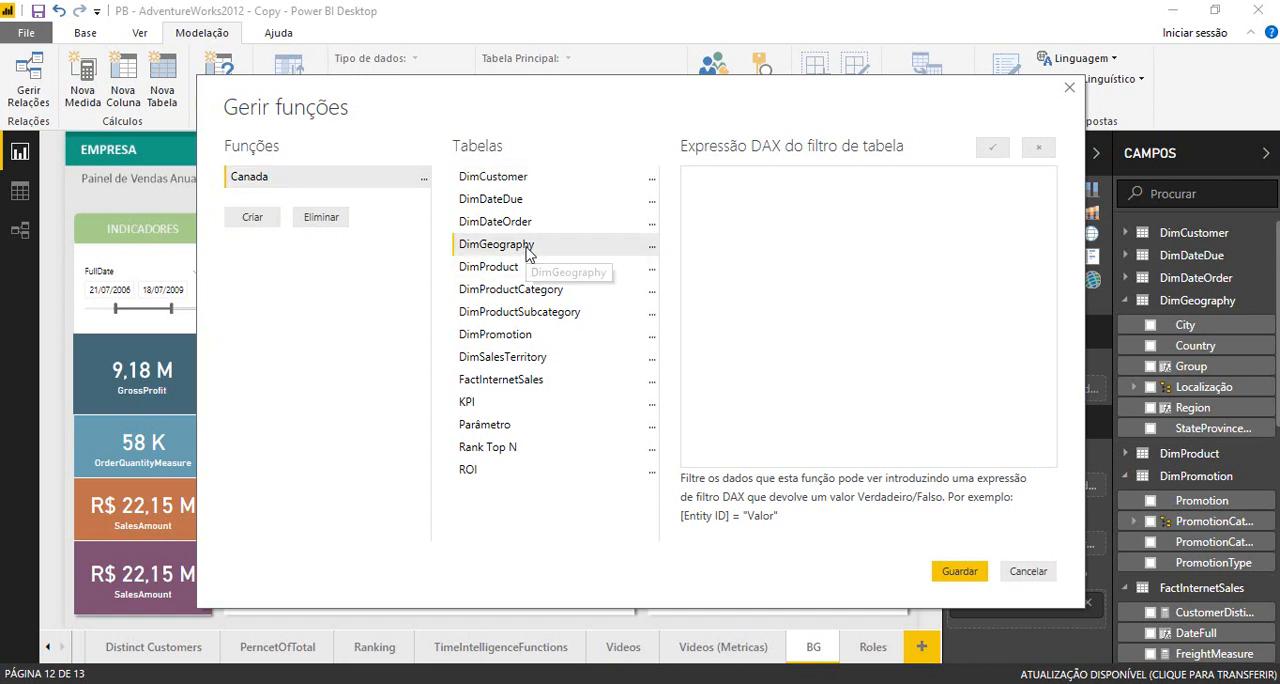
click(652, 252)
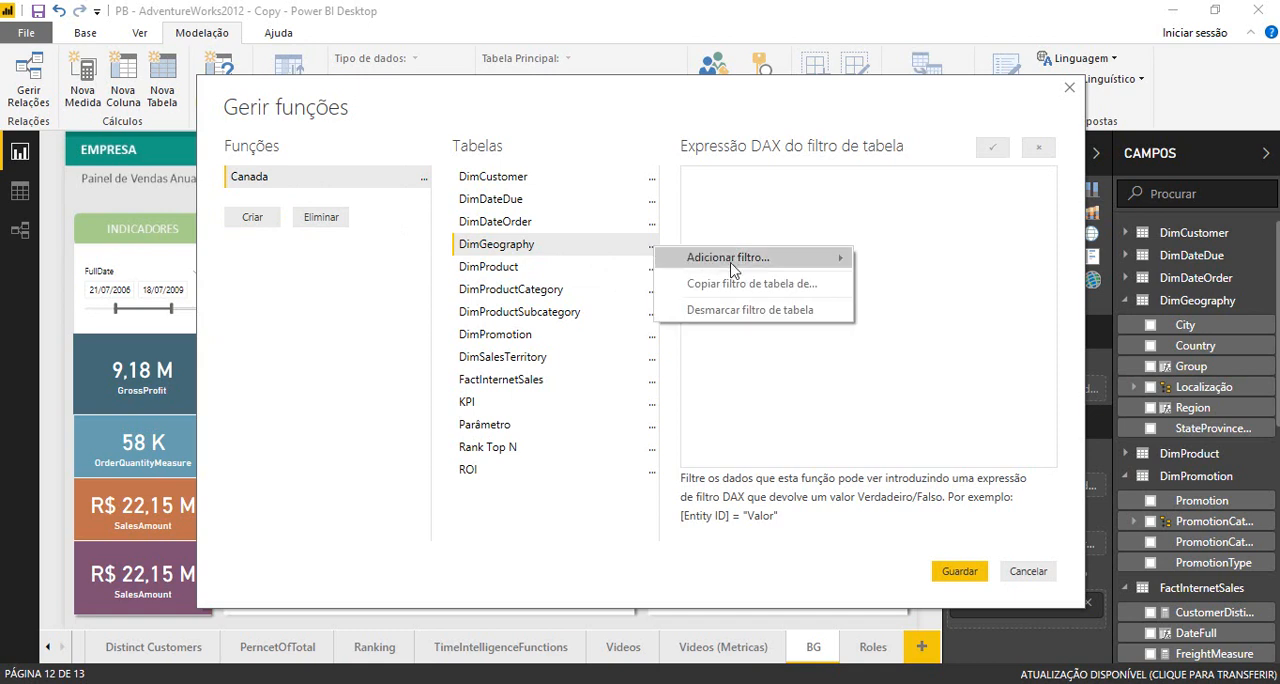
mouse_move(735, 262)
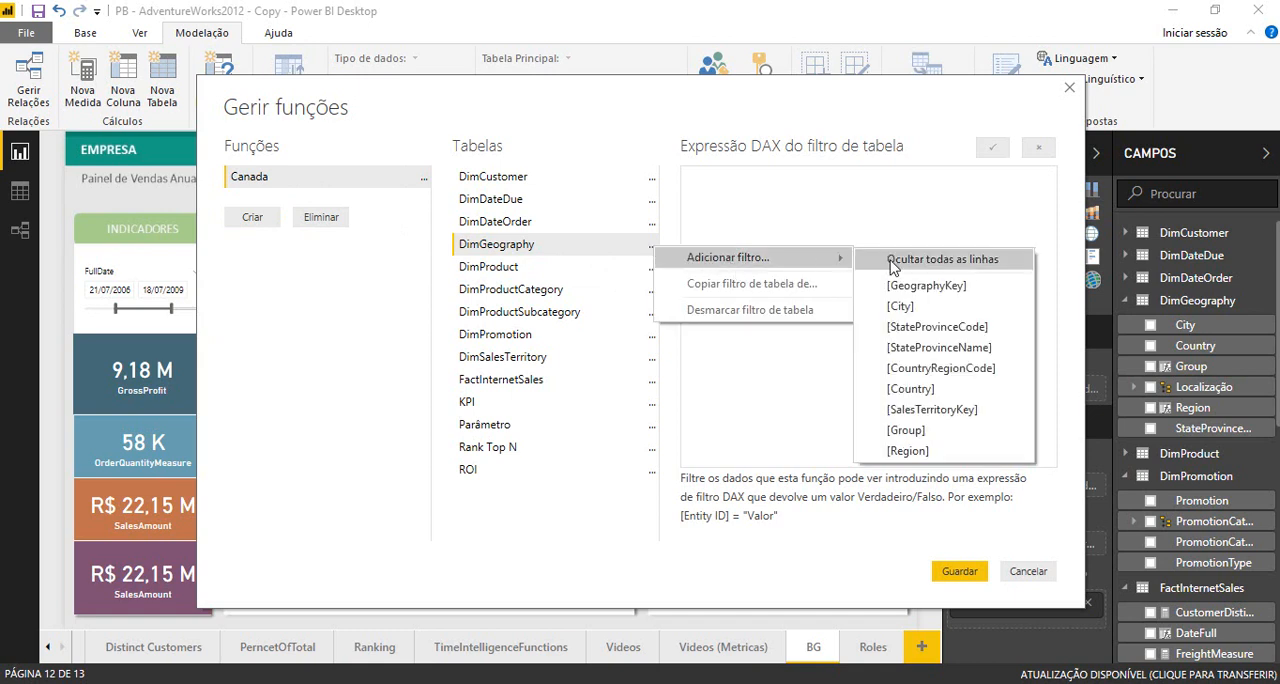
click(918, 389)
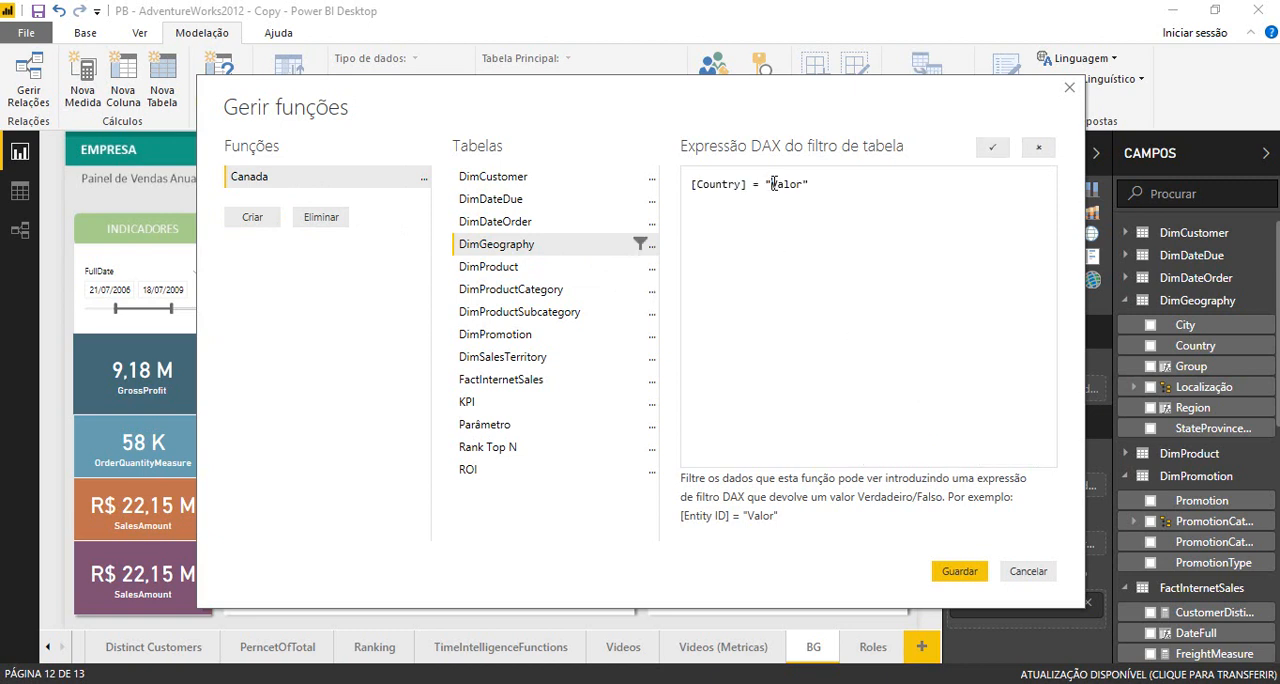
key(shift+Right)
key(shift+Right)
key(shift+Right)
key(shift+Right)
key(shift+Right)
text(Canada)
click(968, 579)
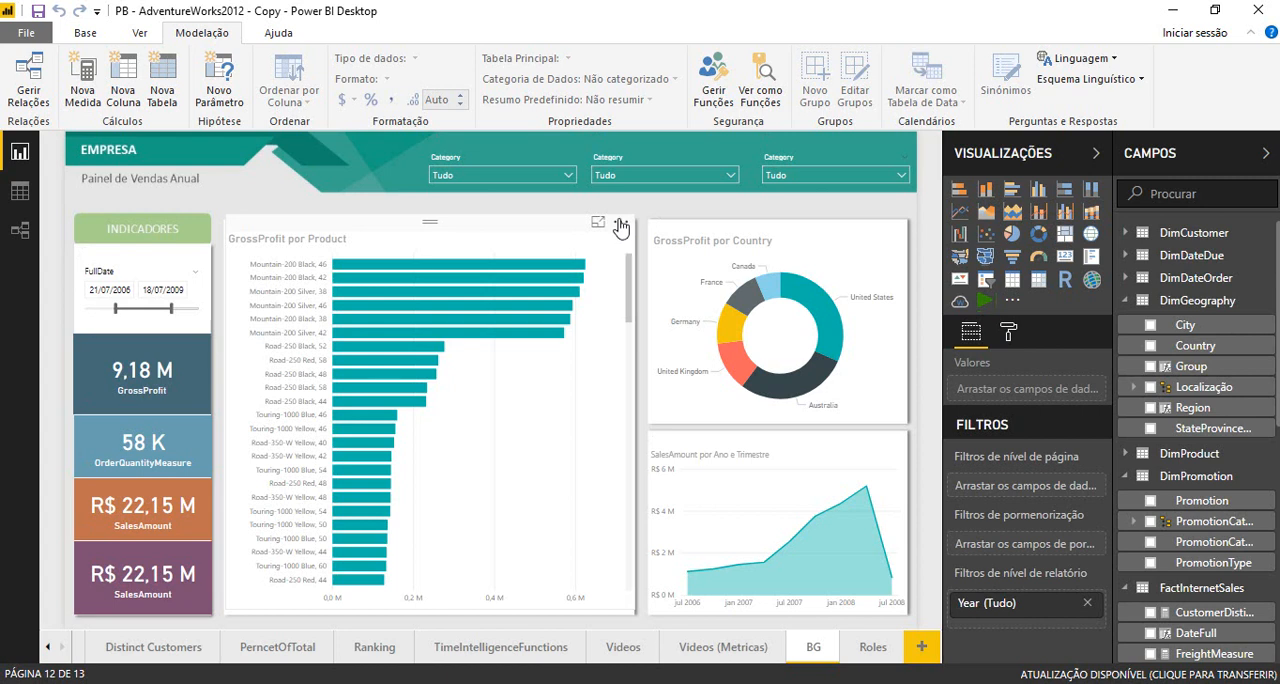
- Preview the report as the Canada role and examine the sales visuals
click(770, 101)
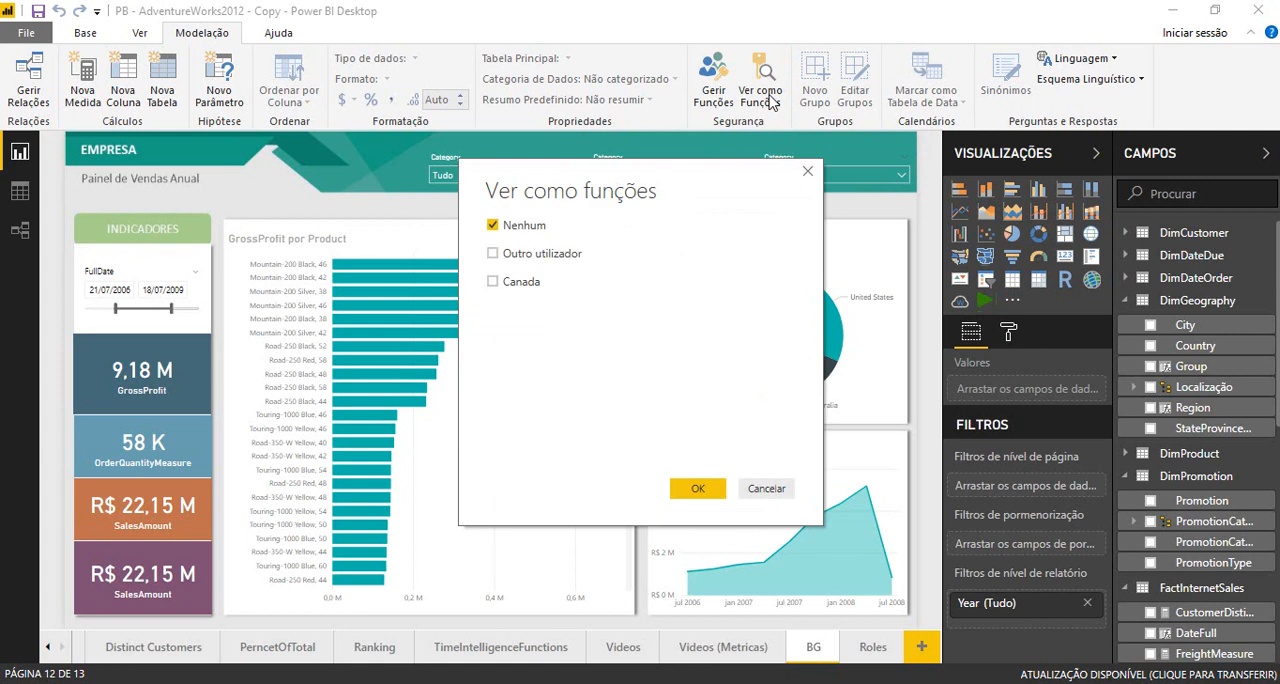
click(494, 283)
click(697, 494)
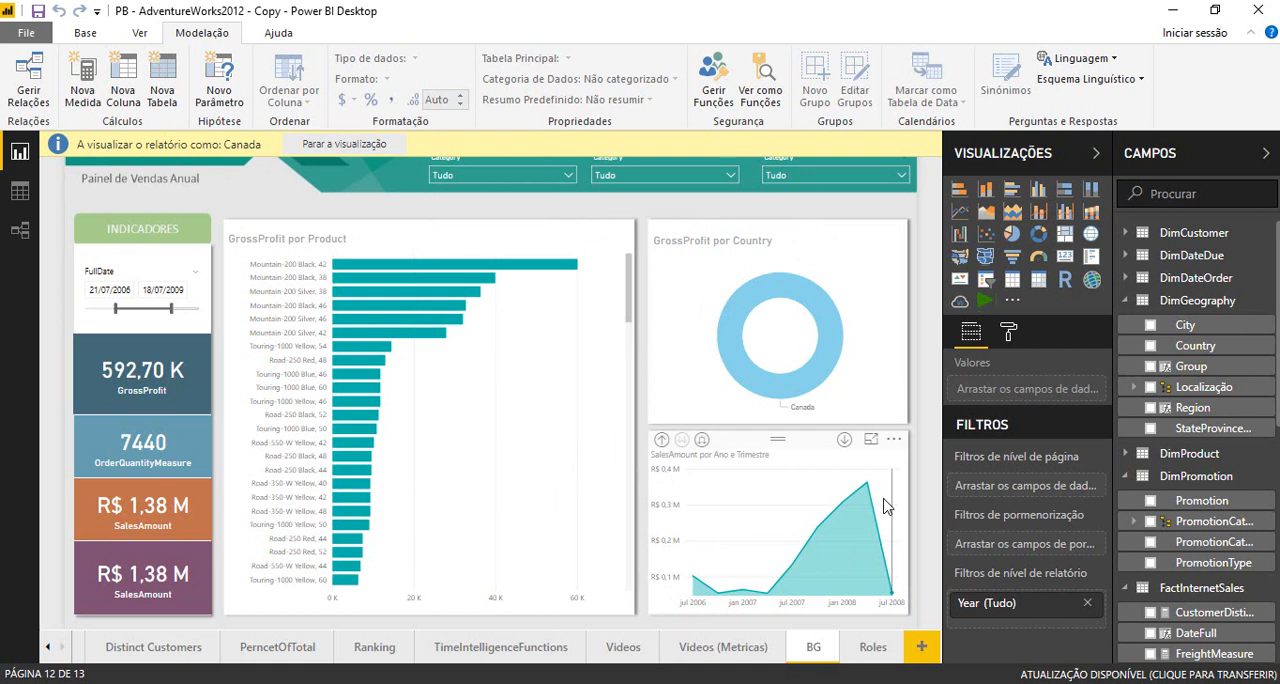
mouse_move(884, 507)
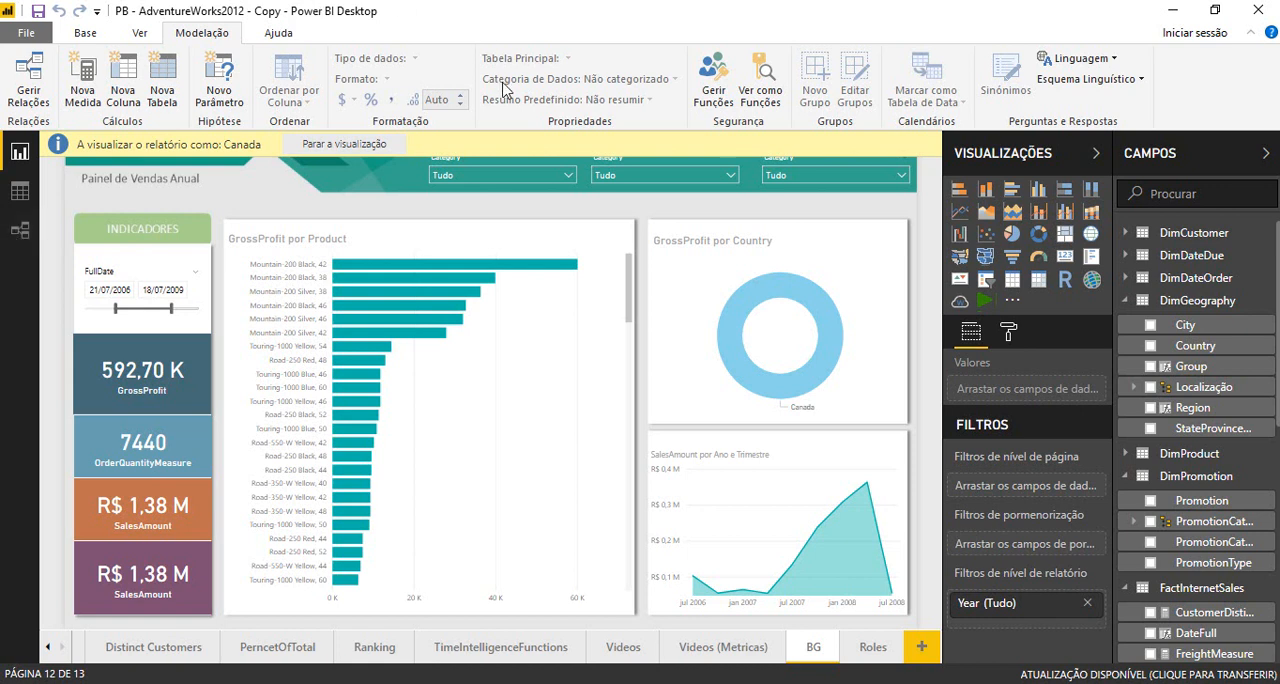
- Reset the role preview to Nenhum and examine the DimGeography relationships in the model diagram
click(767, 95)
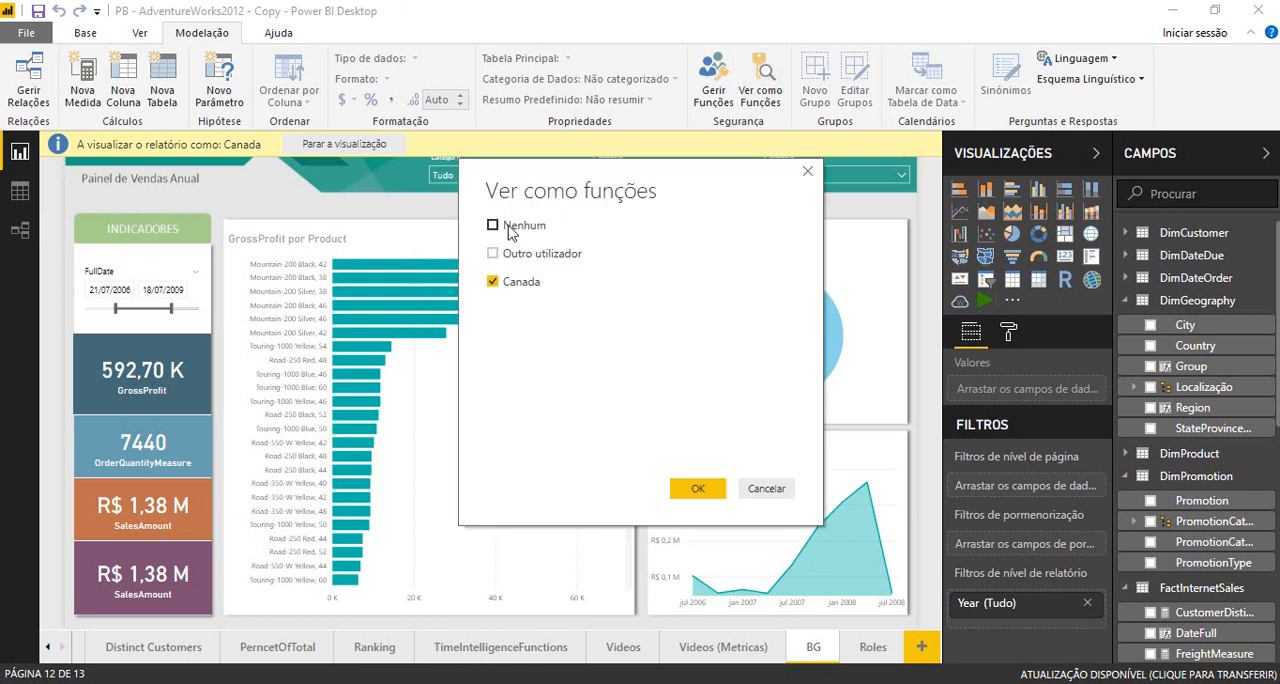
click(510, 229)
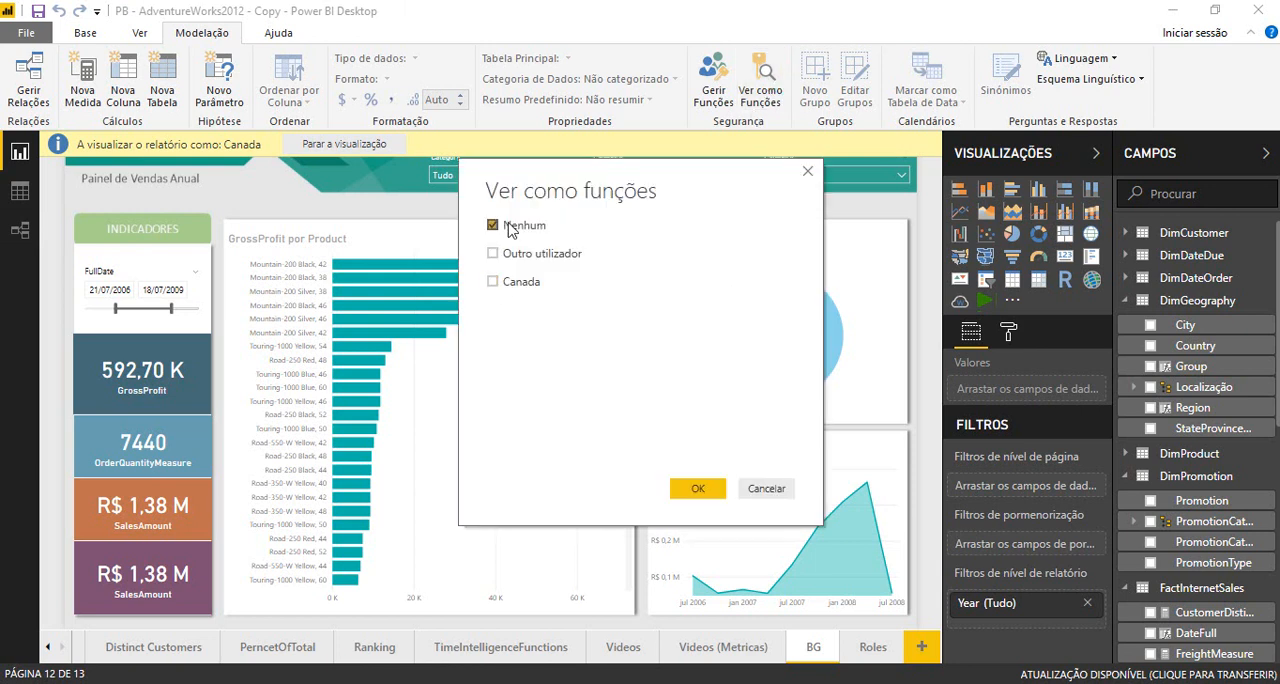
click(689, 494)
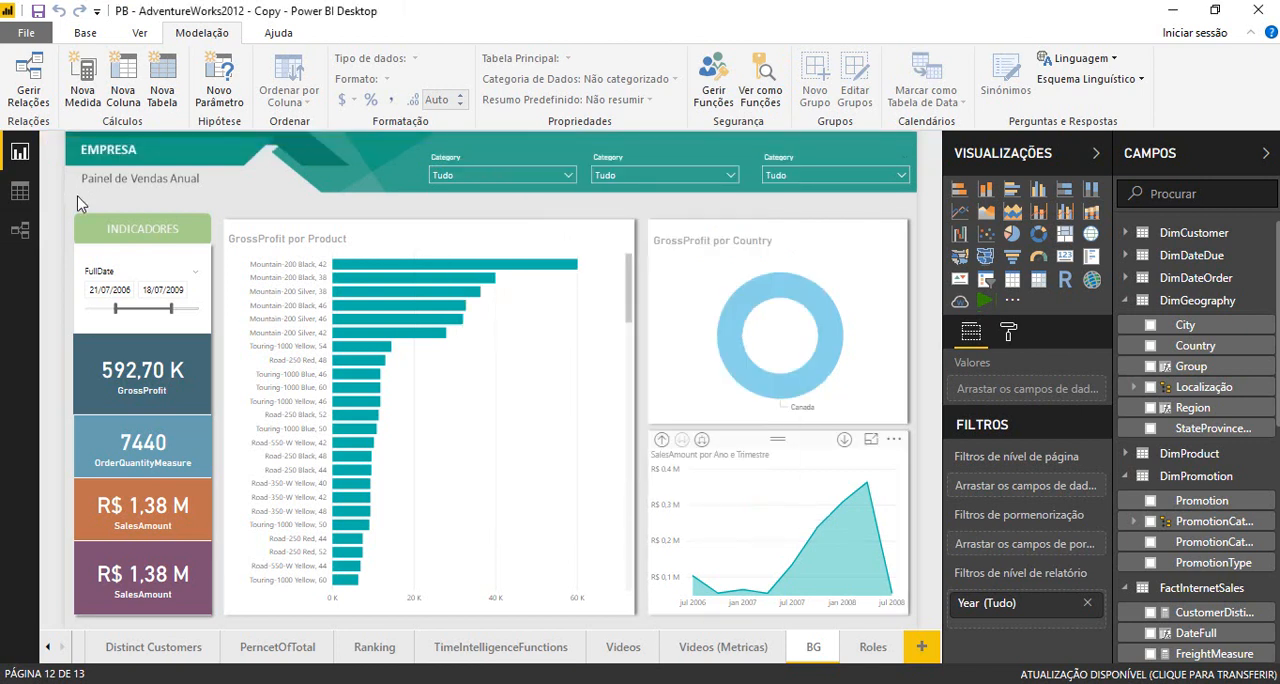
click(21, 229)
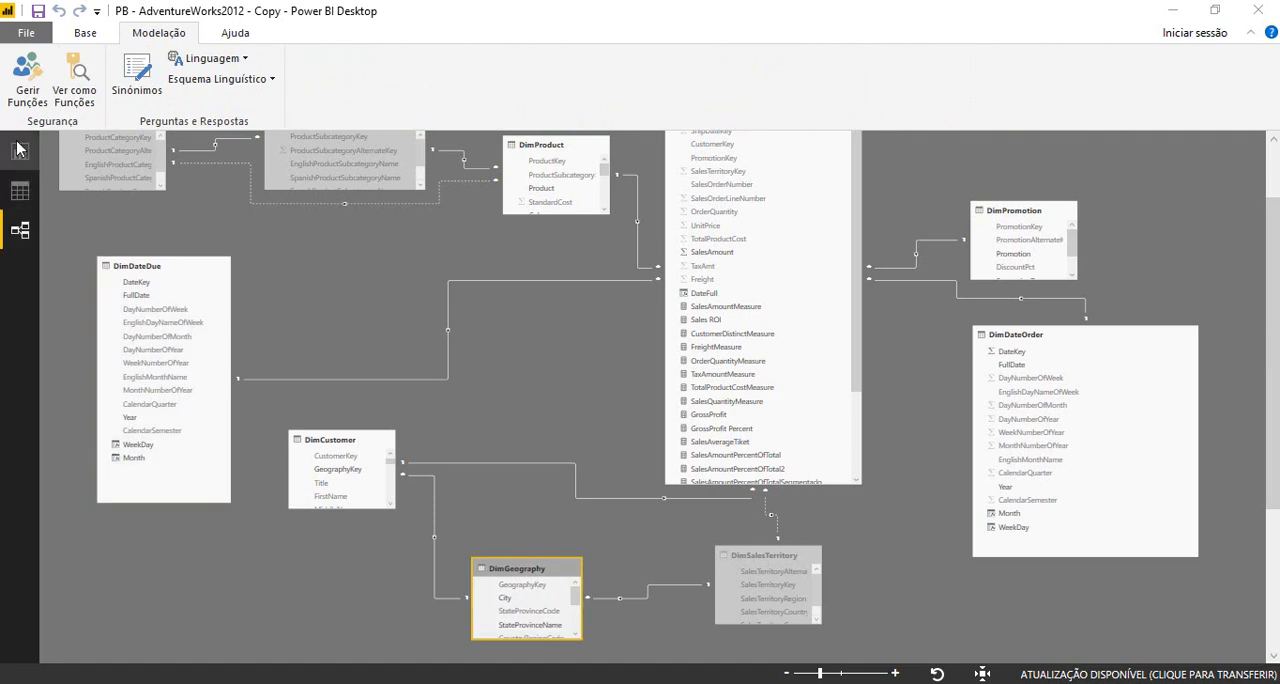
click(14, 153)
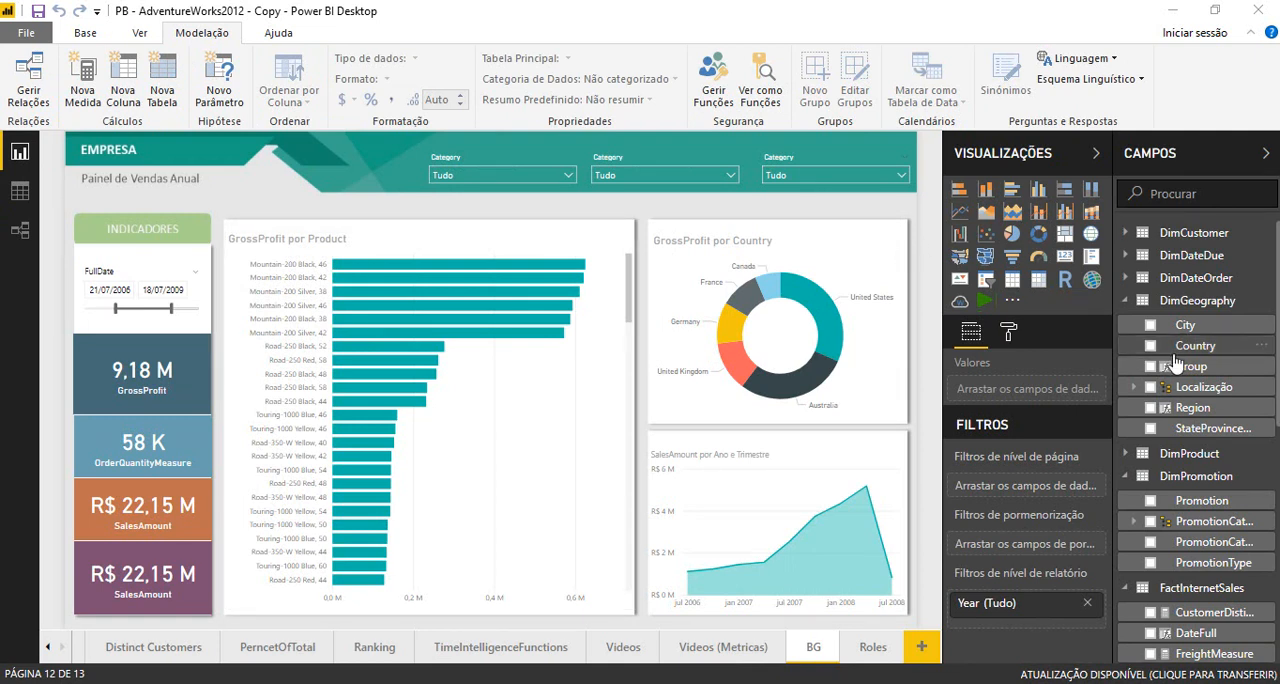
- Add a new measure to the DimGeography table
click(1267, 309)
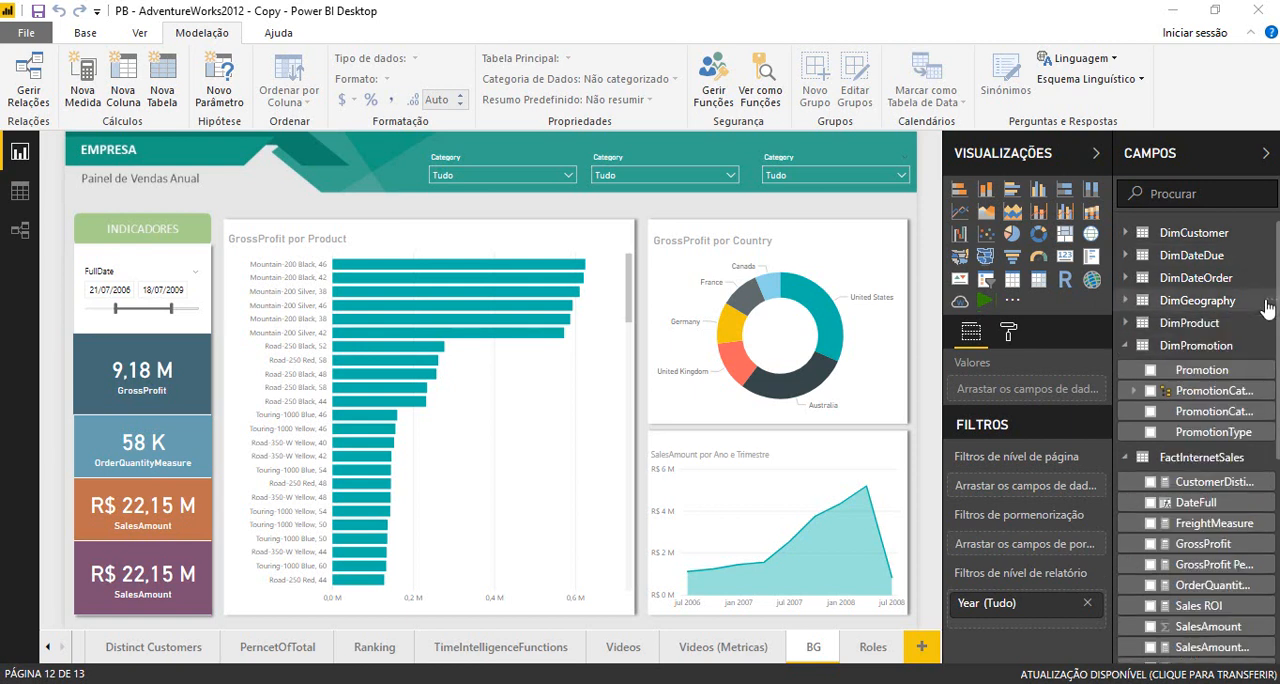
click(1267, 309)
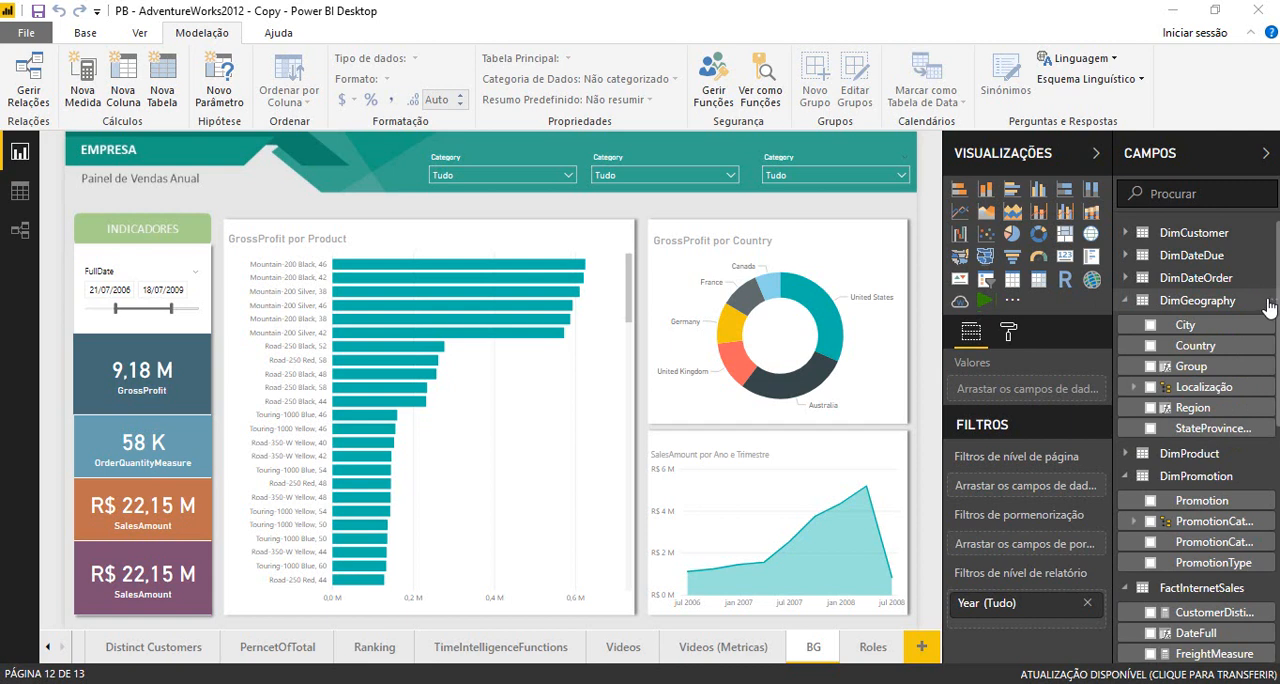
right_click(1270, 309)
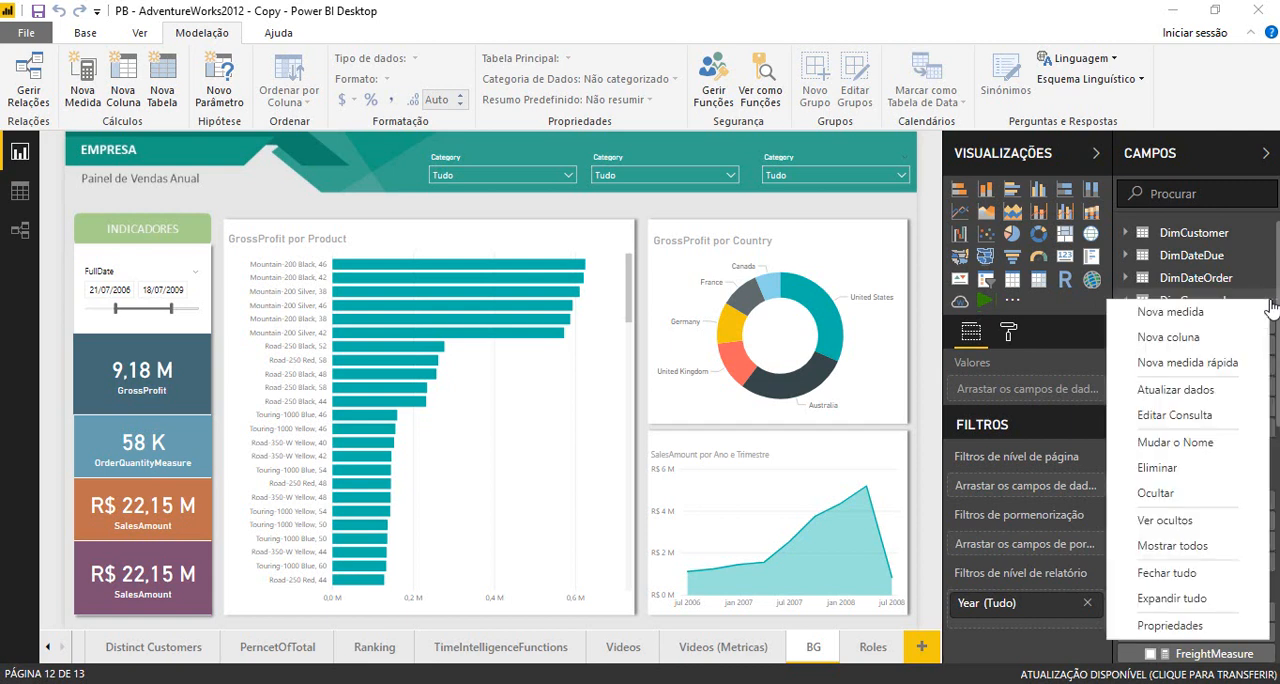
click(1190, 313)
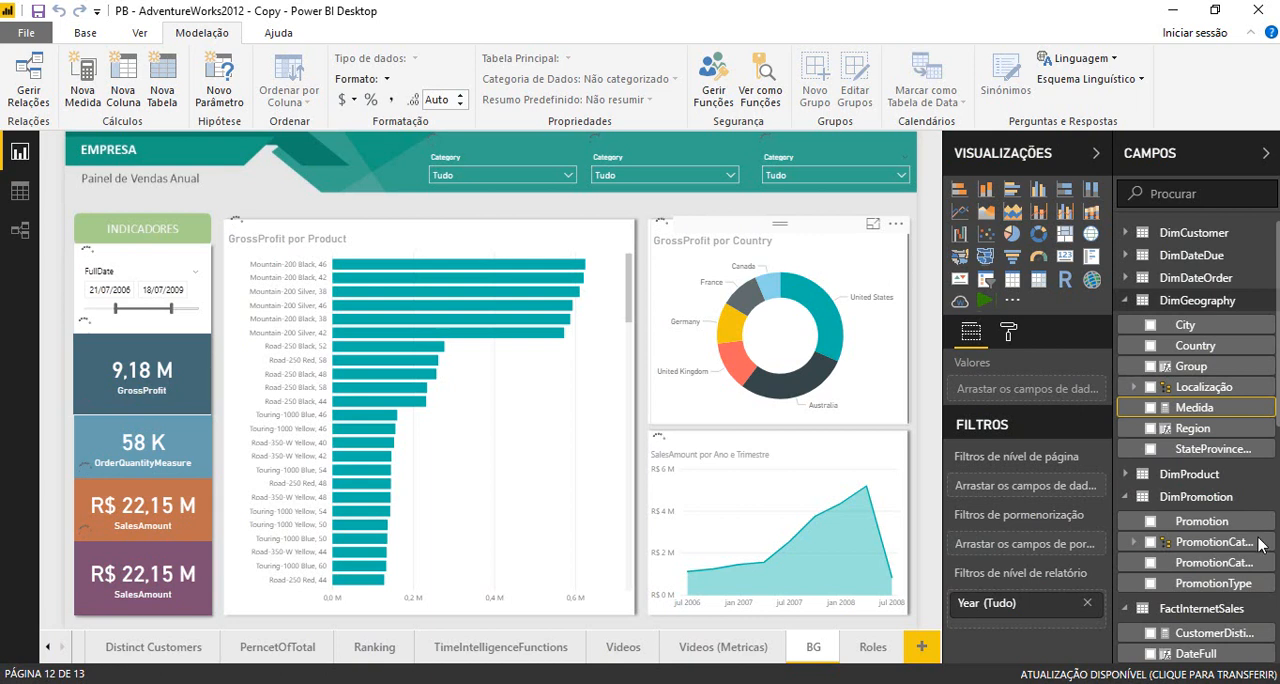
click(1212, 407)
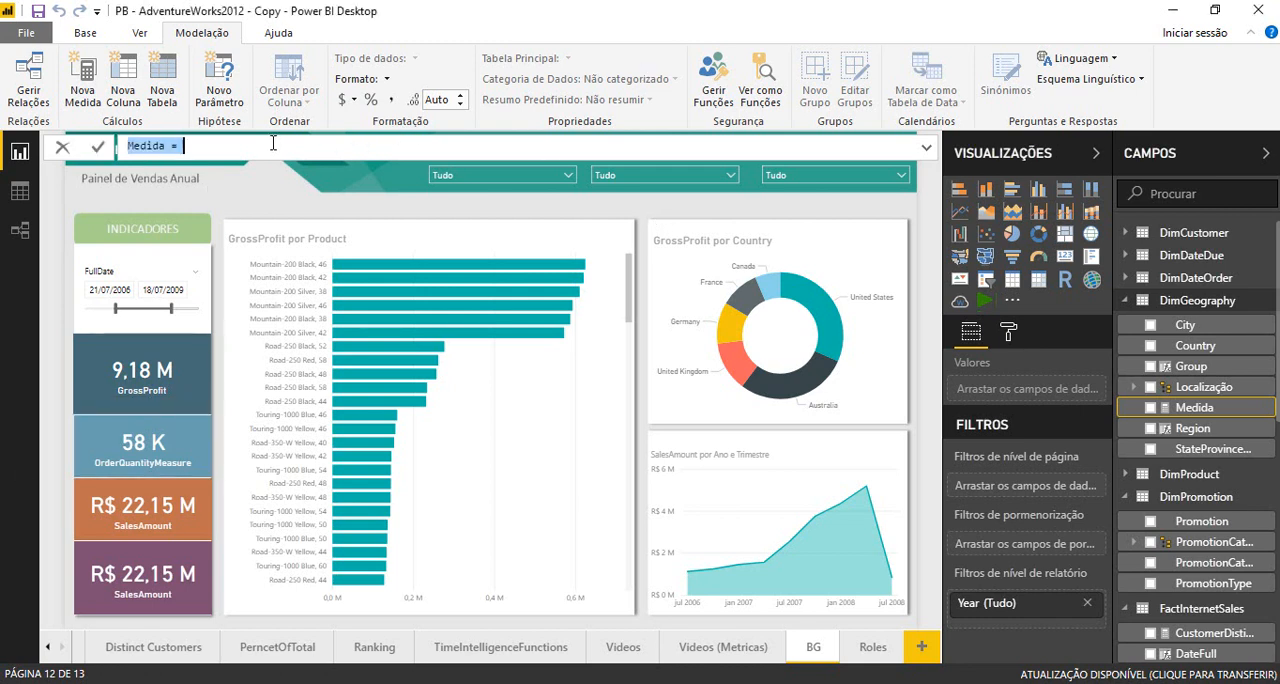
- Define the new DimGeography measure as Usuario = USERNAME()
click(273, 143)
key(Home)
key(ctrl+shift+Right)
text(Usuario)
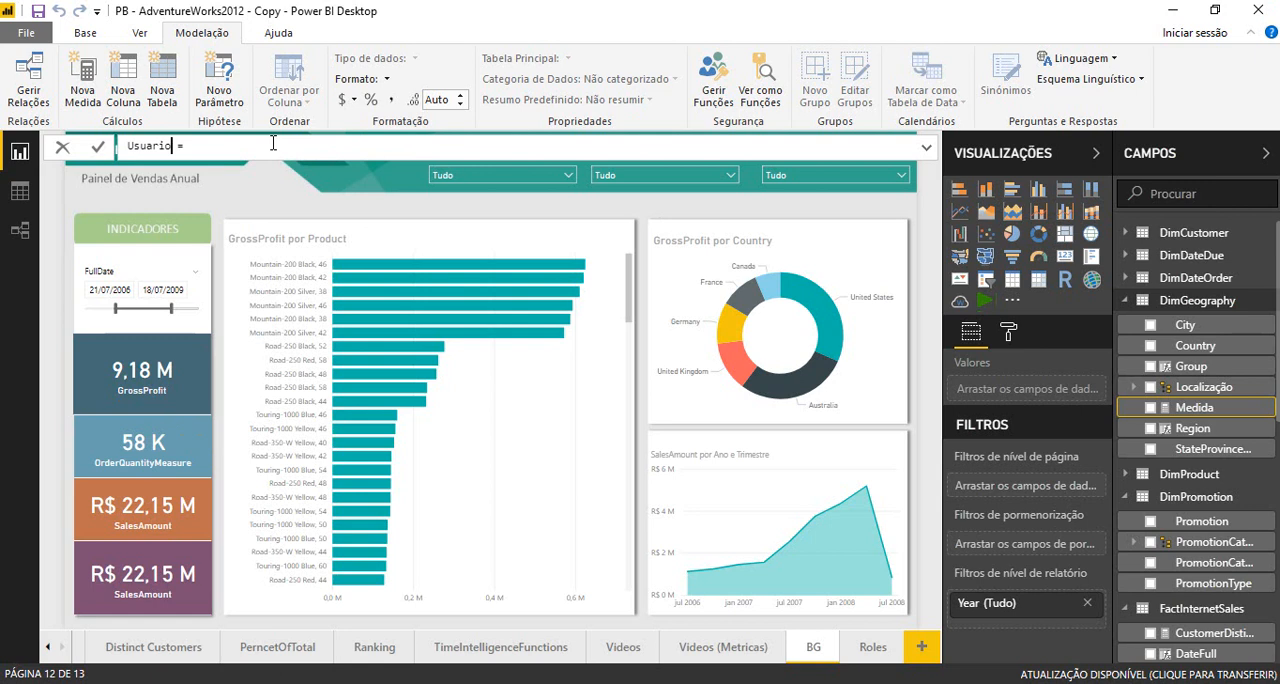
text(user)
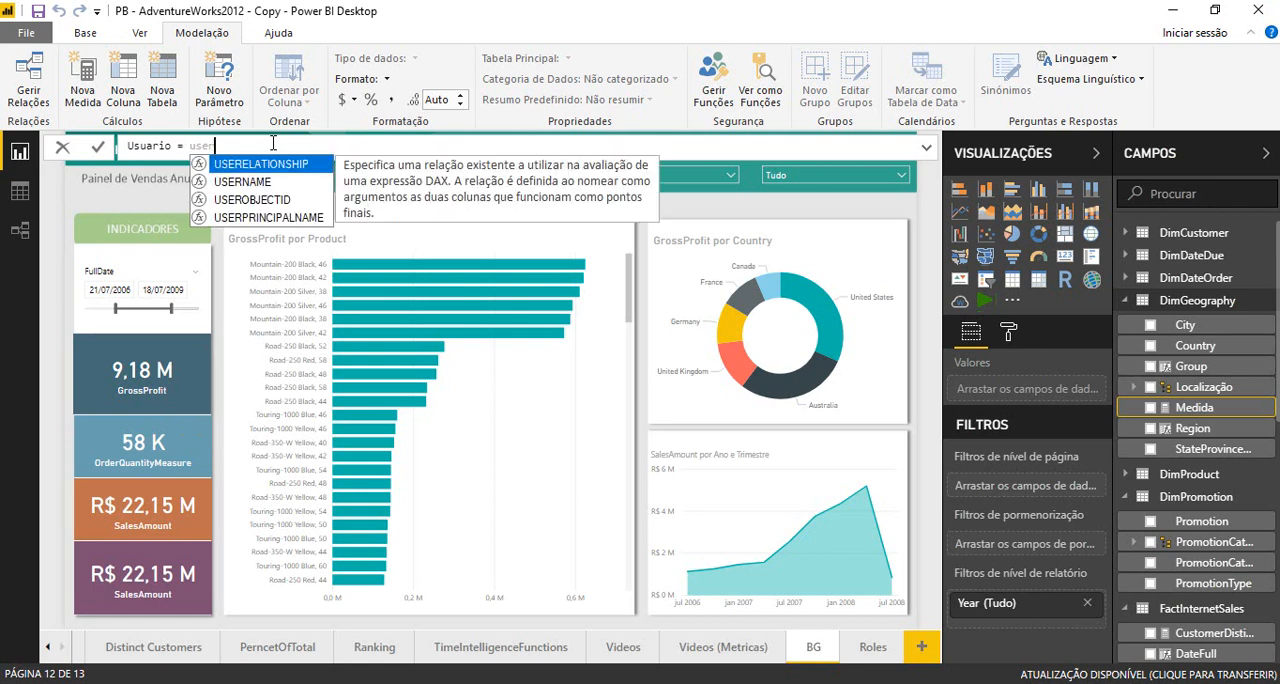
key(Down)
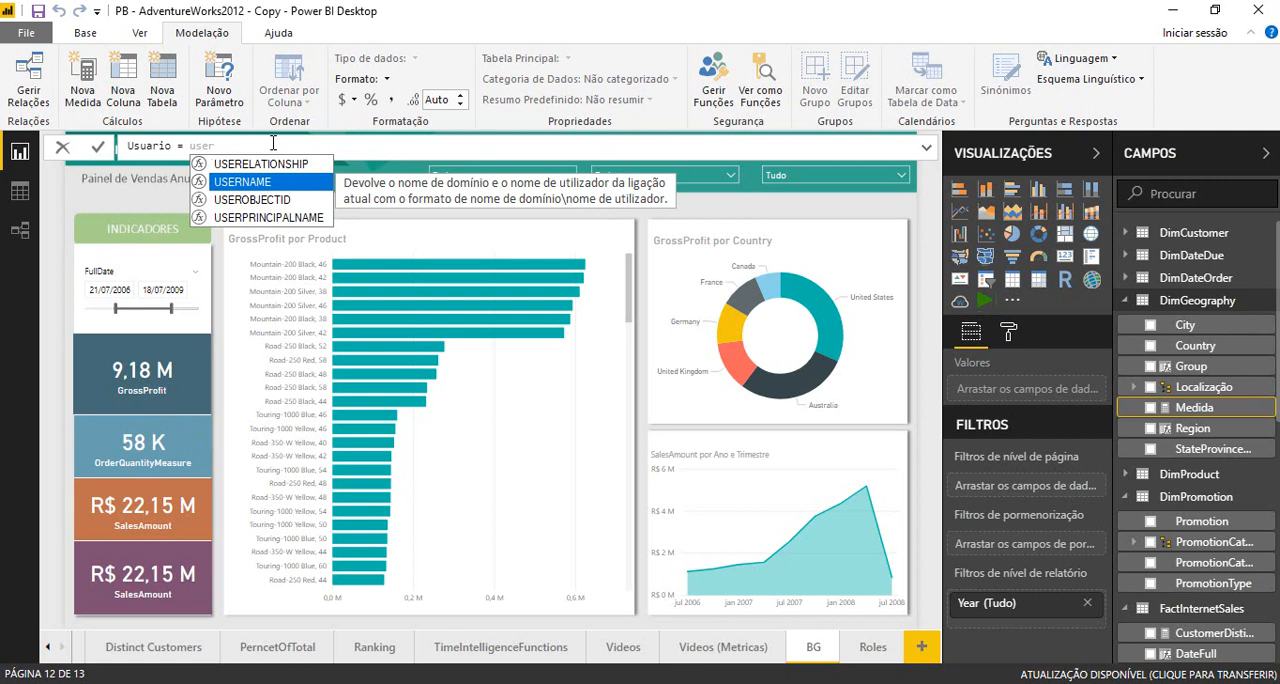
key(Tab)
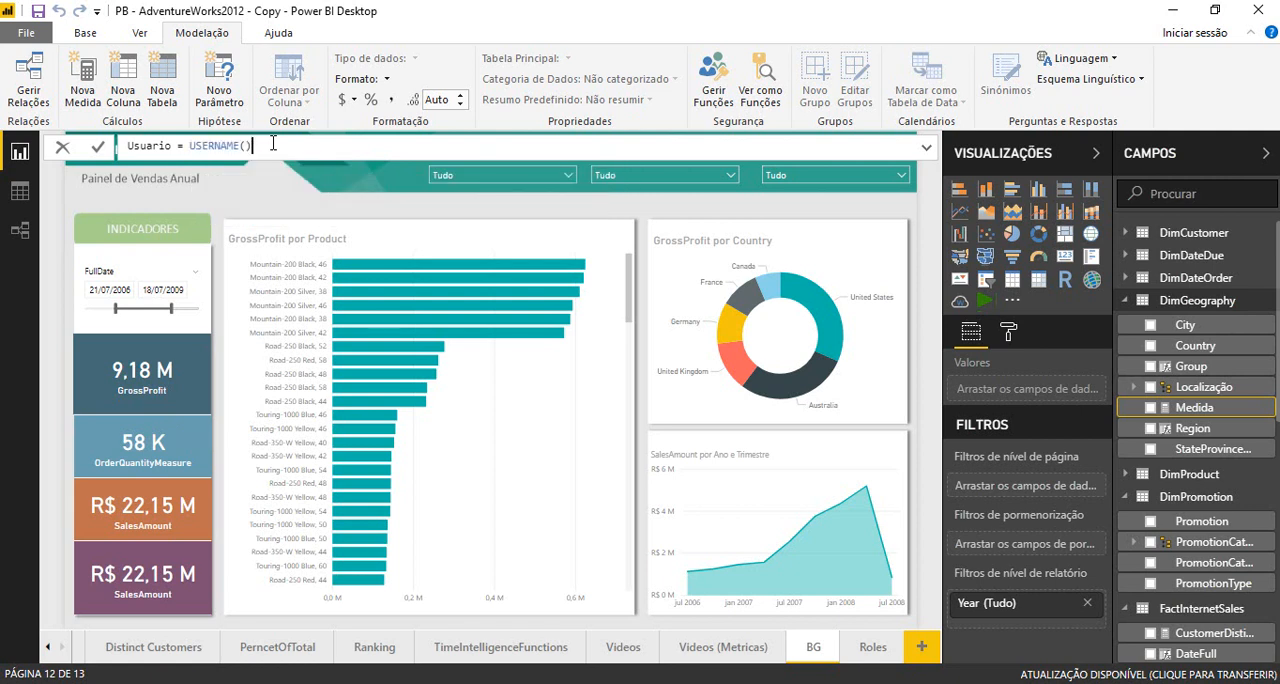
key(Return)
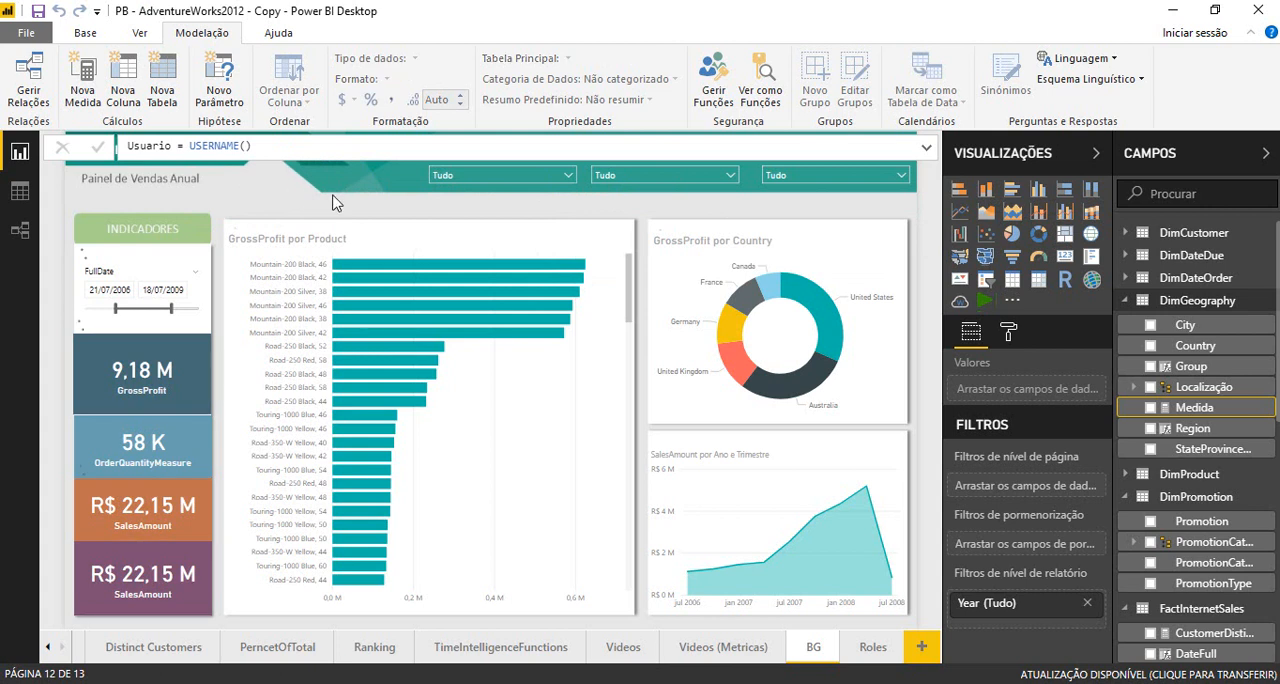
- Show the Usuario measure in a card over the report header, widened enough to read its full text
click(356, 200)
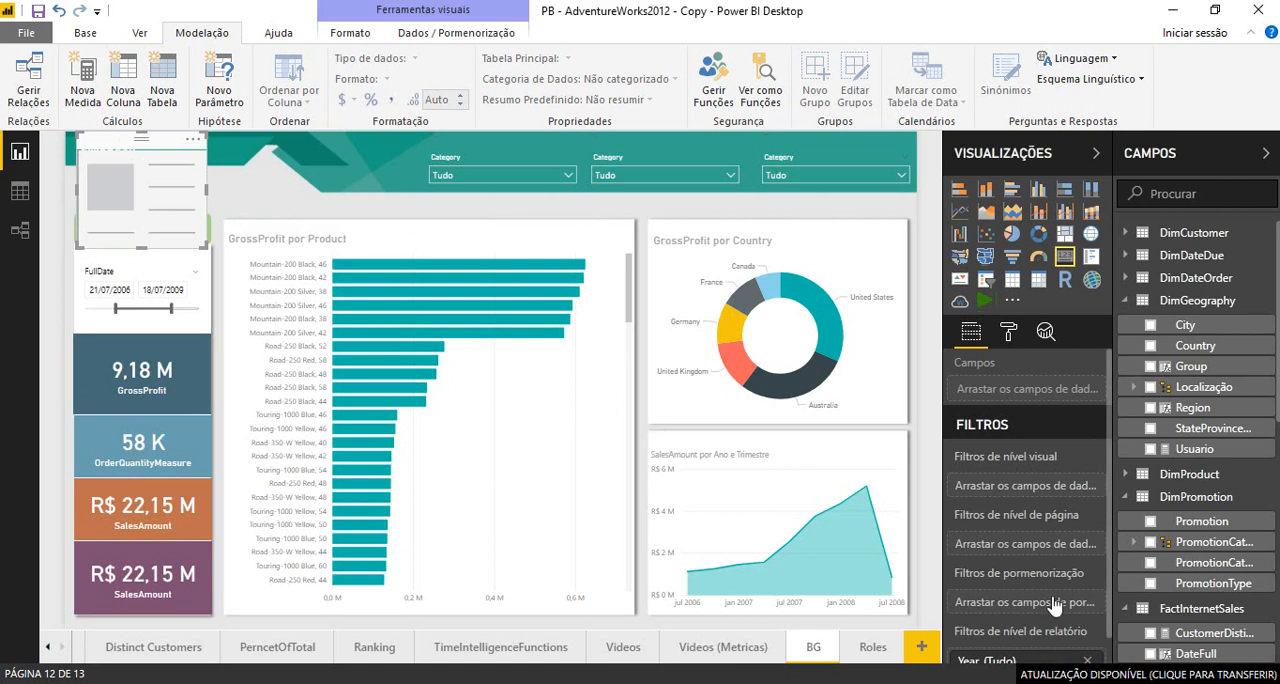
click(1151, 449)
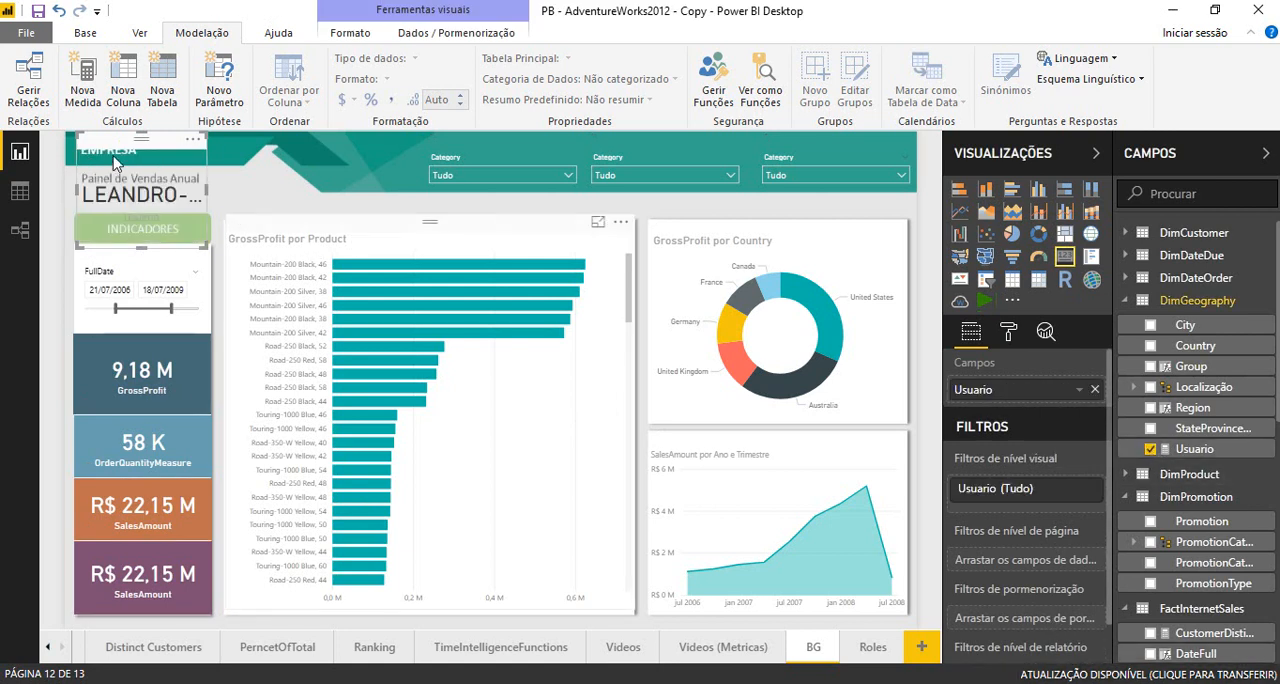
drag(165, 150, 319, 154)
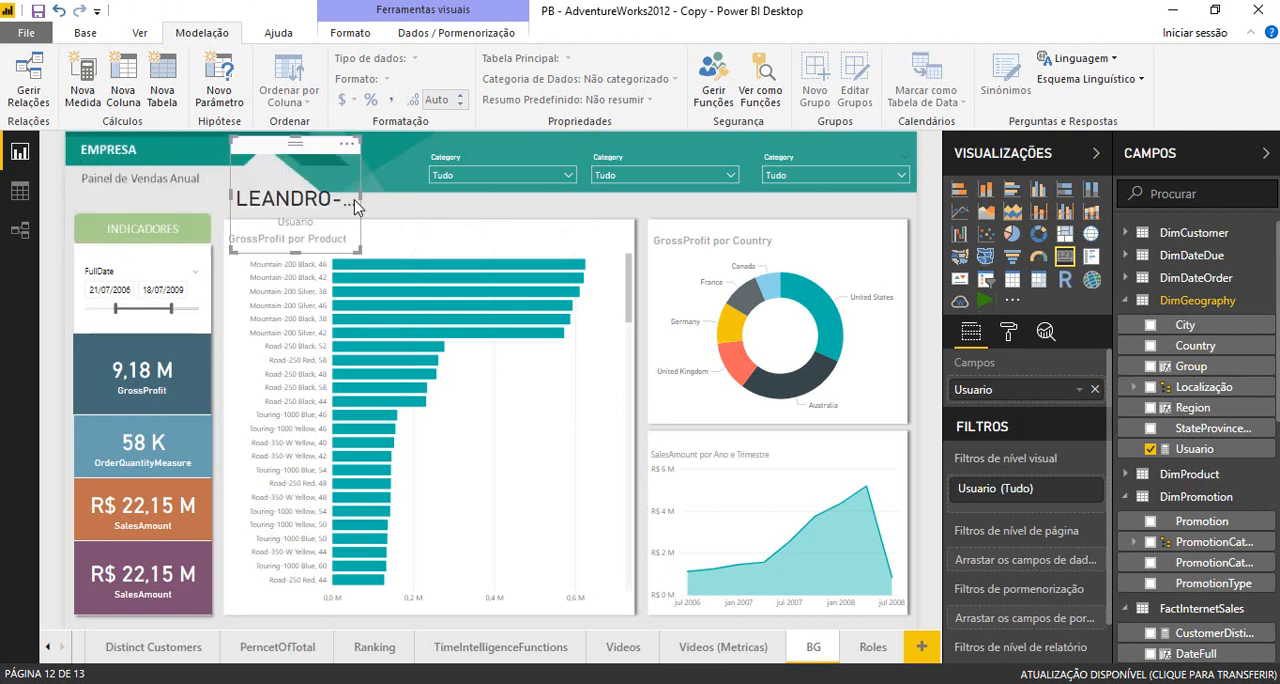
drag(361, 198, 551, 220)
click(551, 220)
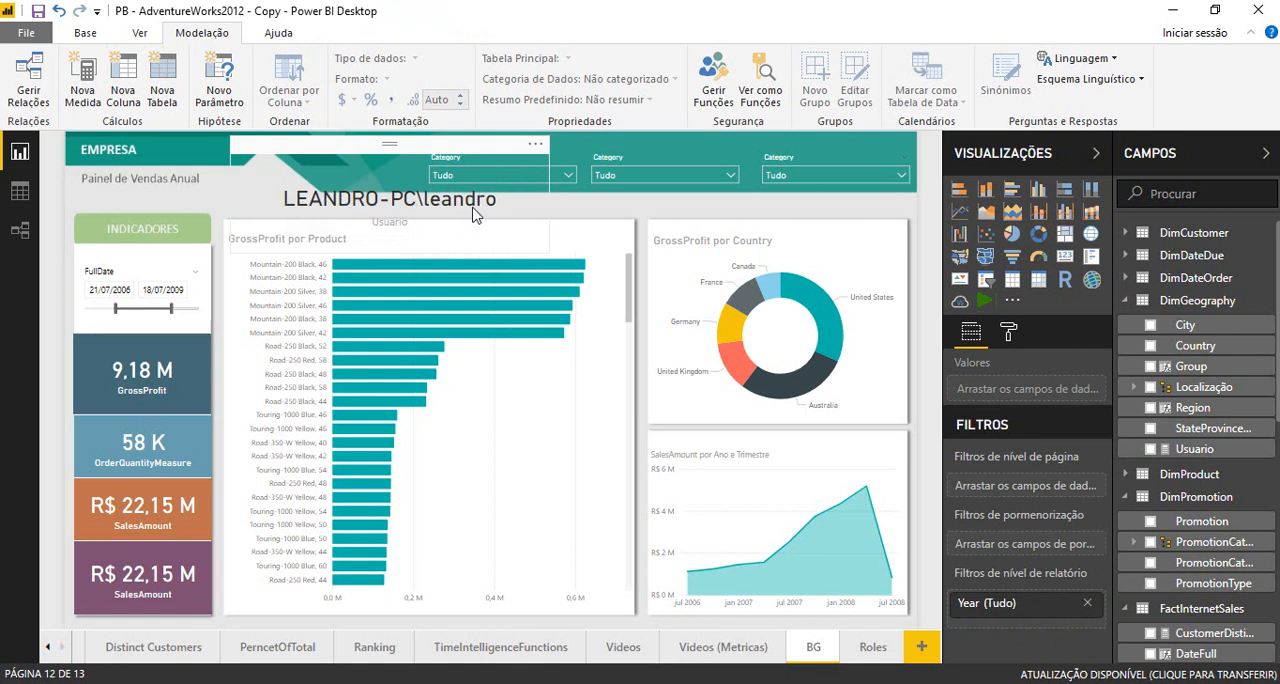
- Delete the card showing the Usuario measure from the report page
click(313, 151)
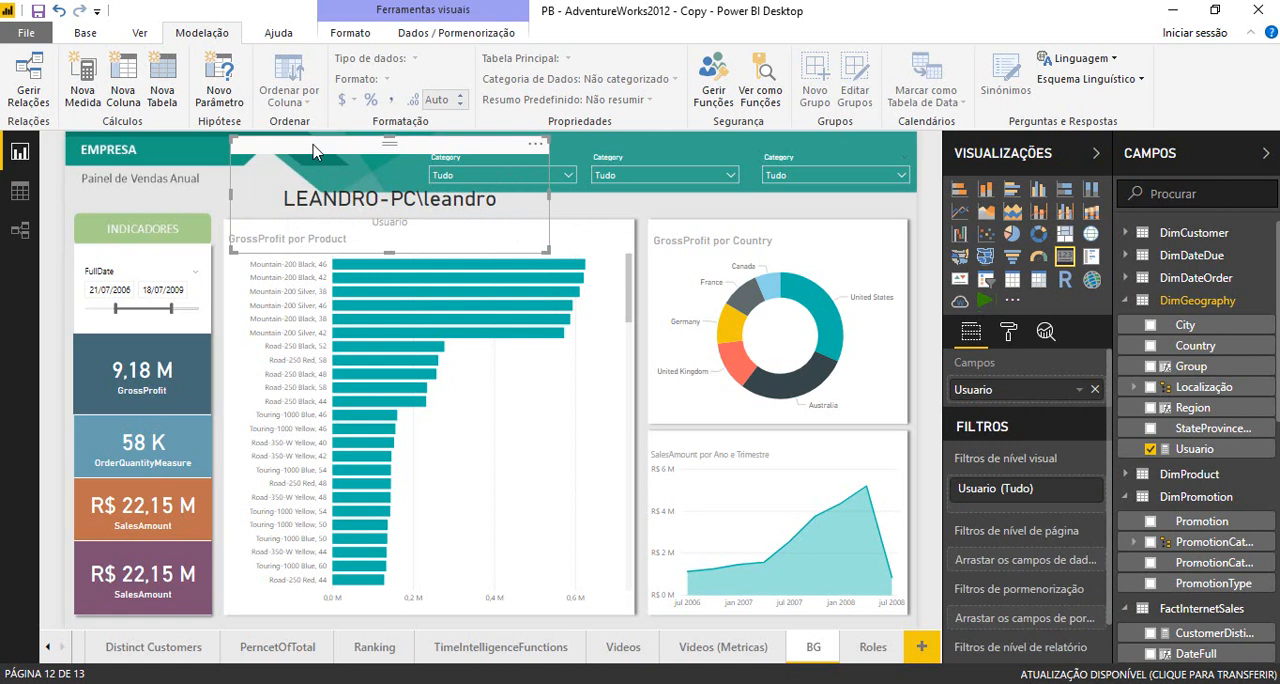
key(Delete)
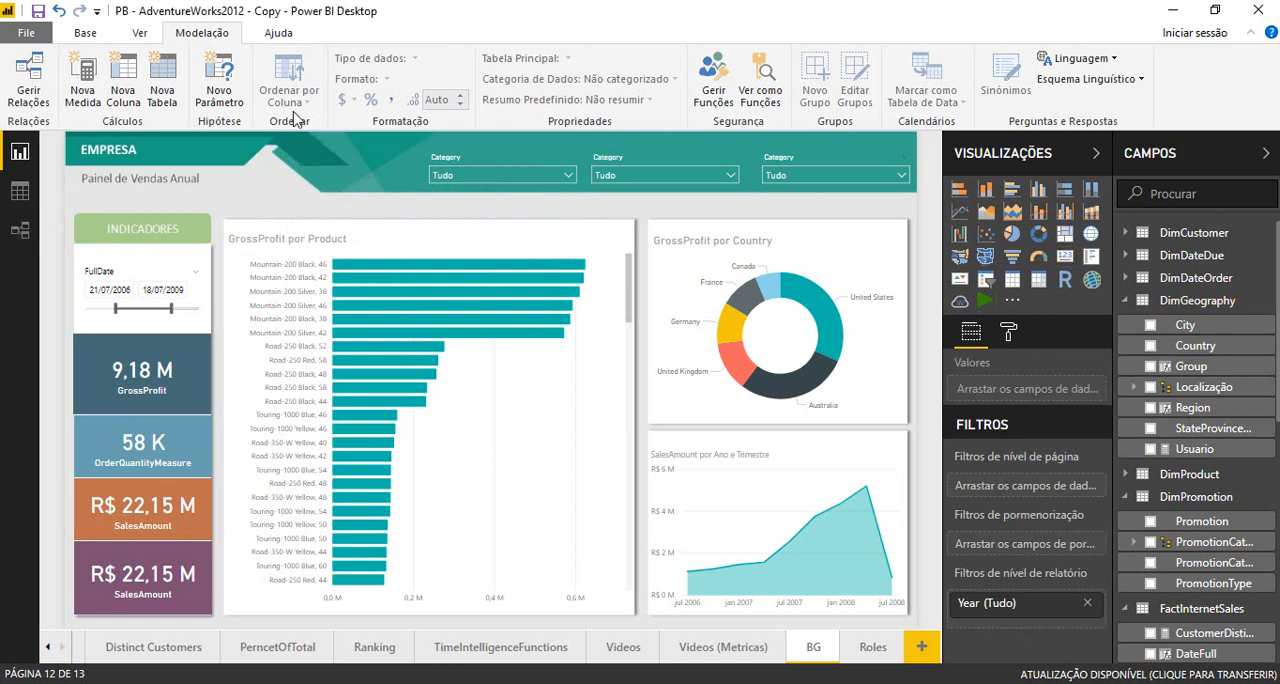
- Start a manually entered data table with two columns named Country and Usuario
click(176, 80)
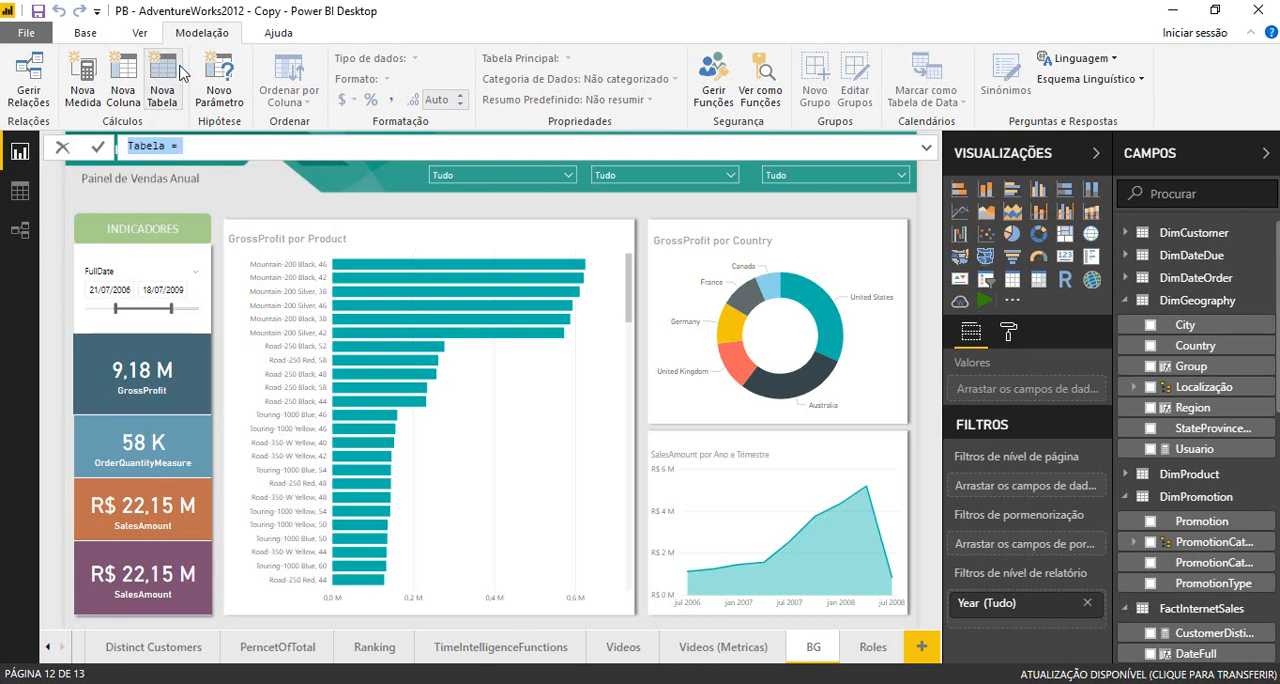
click(86, 35)
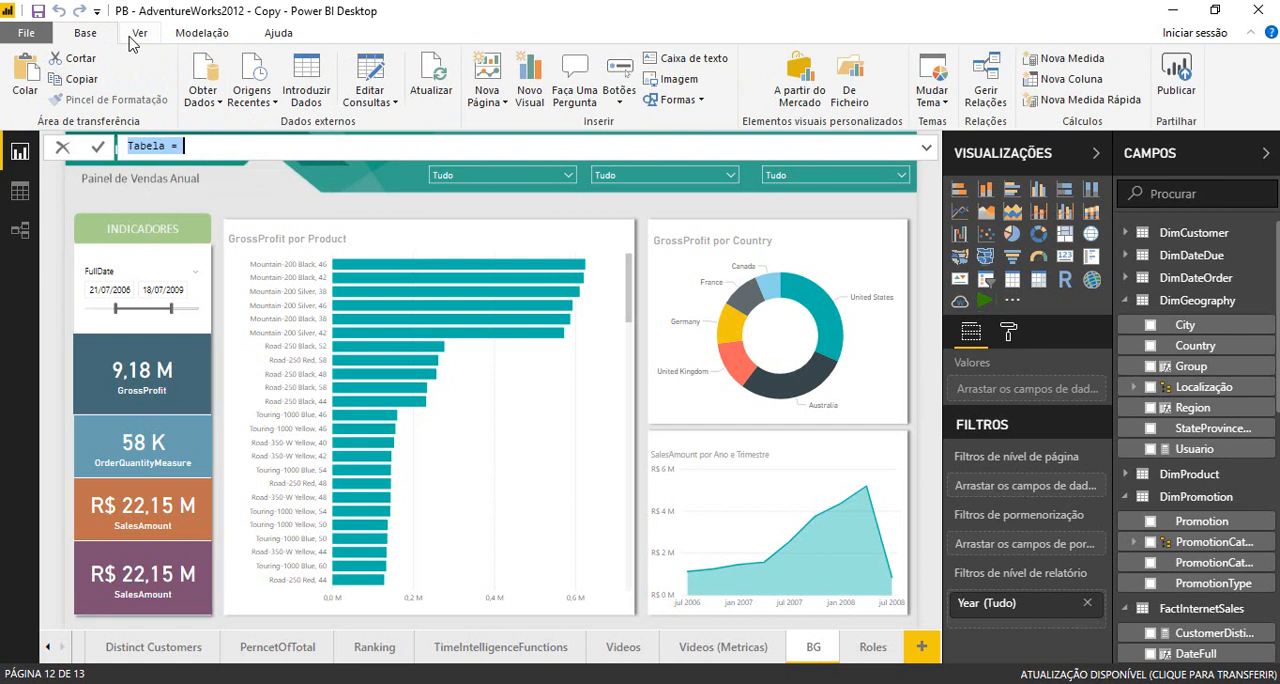
click(323, 89)
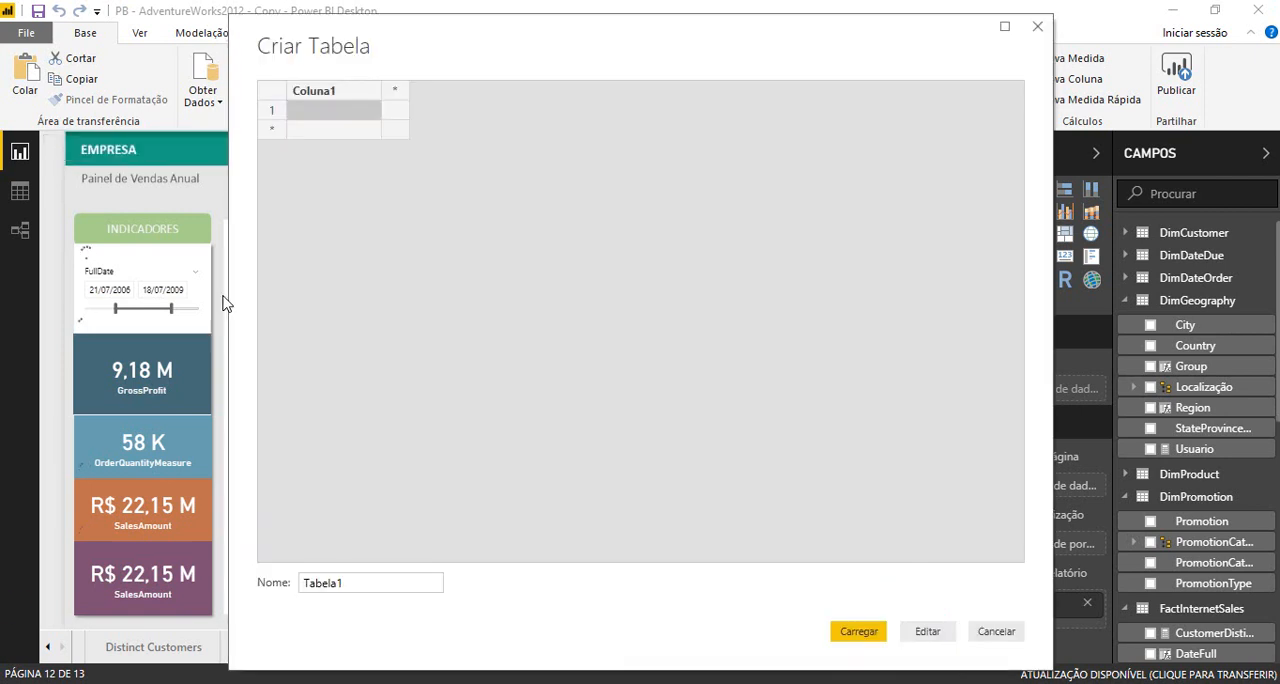
double_click(310, 92)
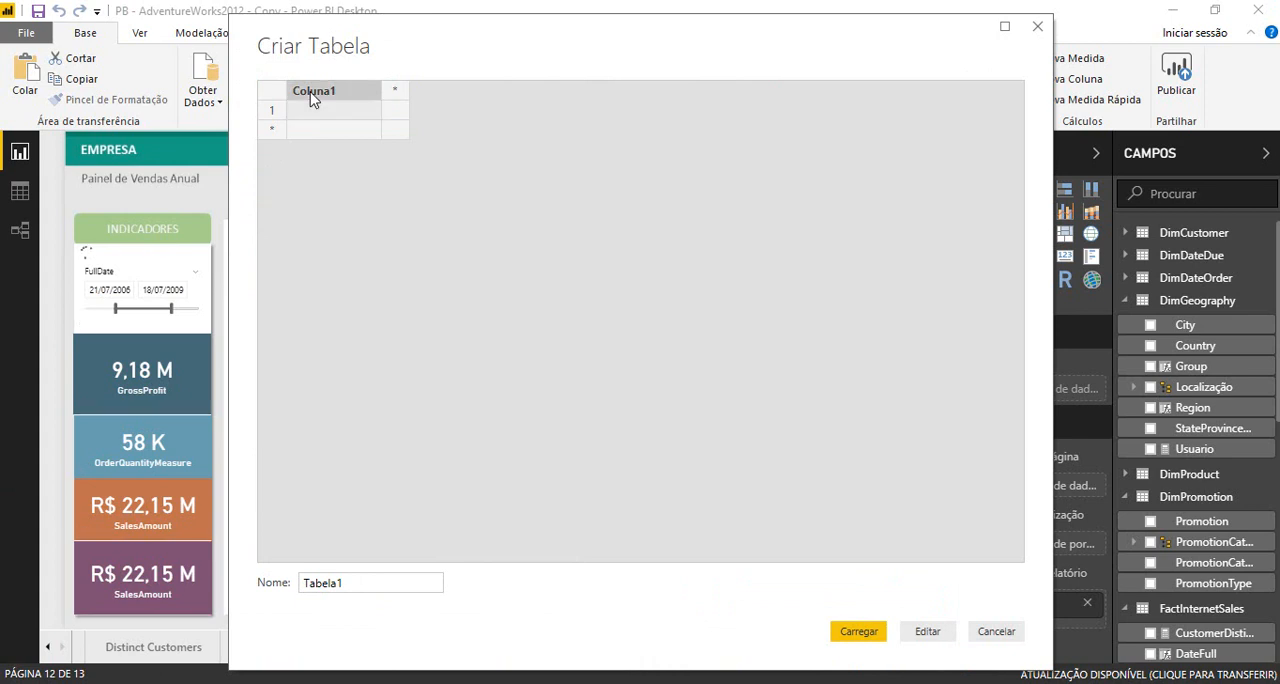
text(Country)
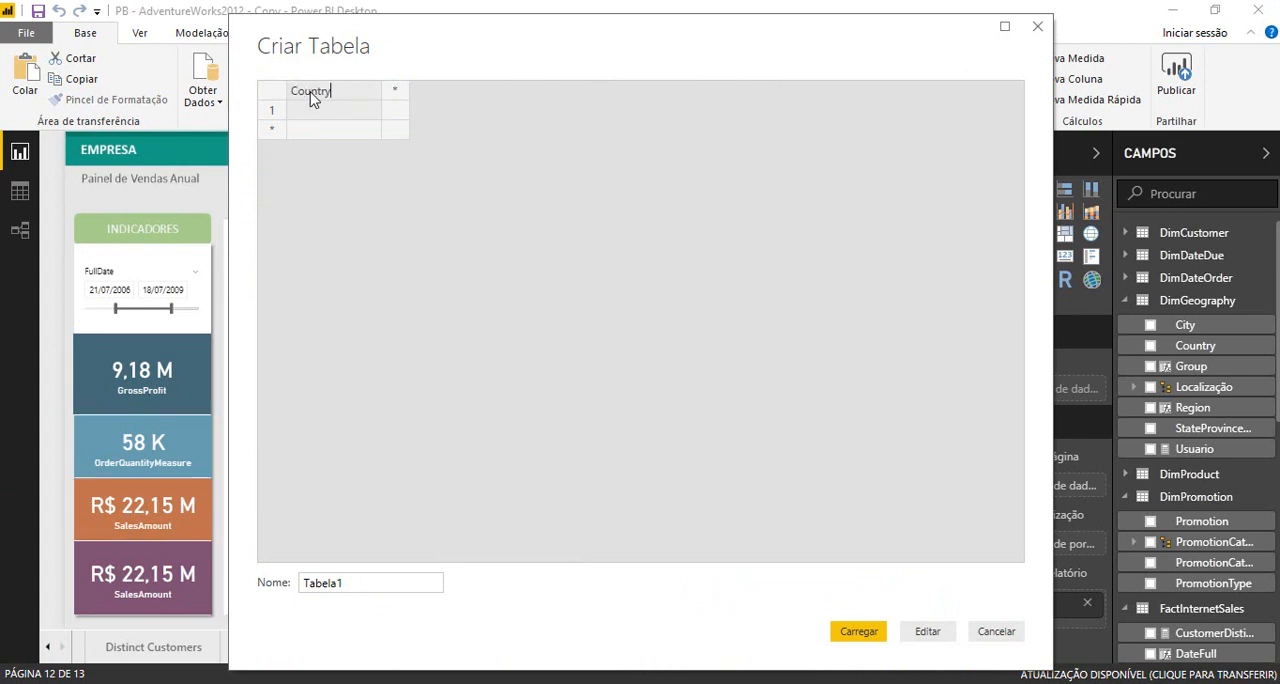
key(Tab)
text(Usuario)
- Fill the first row with Canada as Country and the computer-qualified Windows login name as Usuario
click(310, 111)
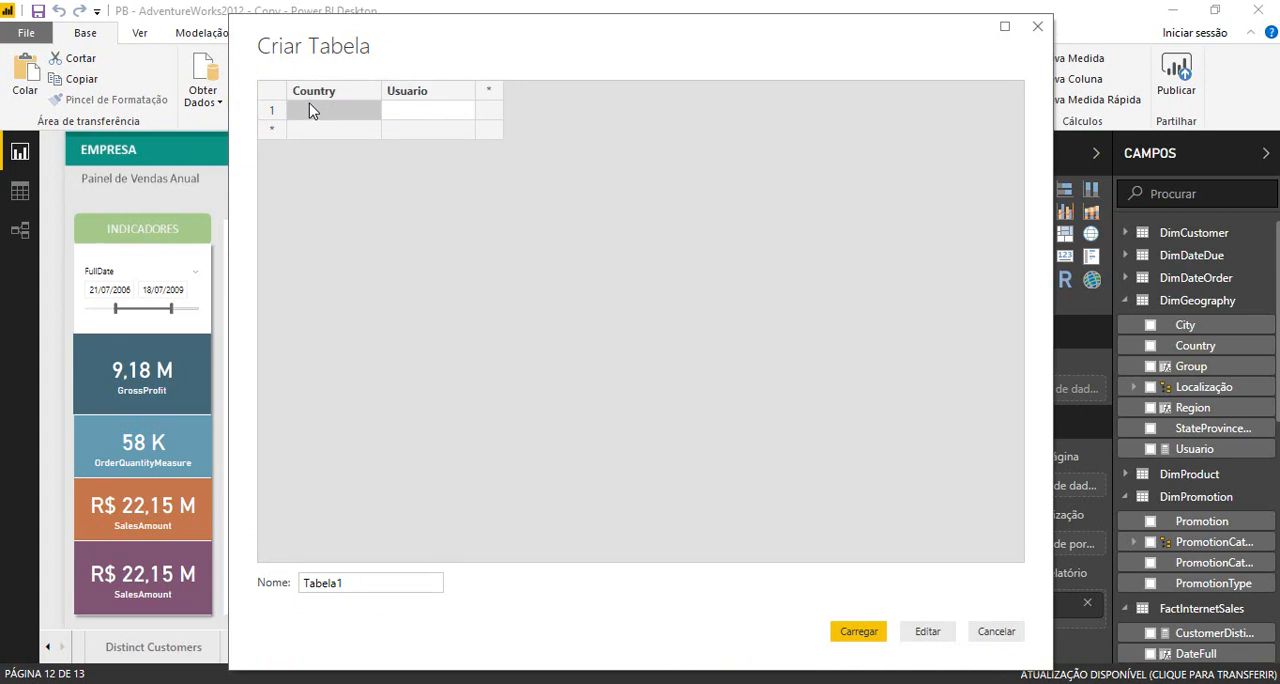
click(310, 111)
text(Canada)
click(415, 117)
click(415, 116)
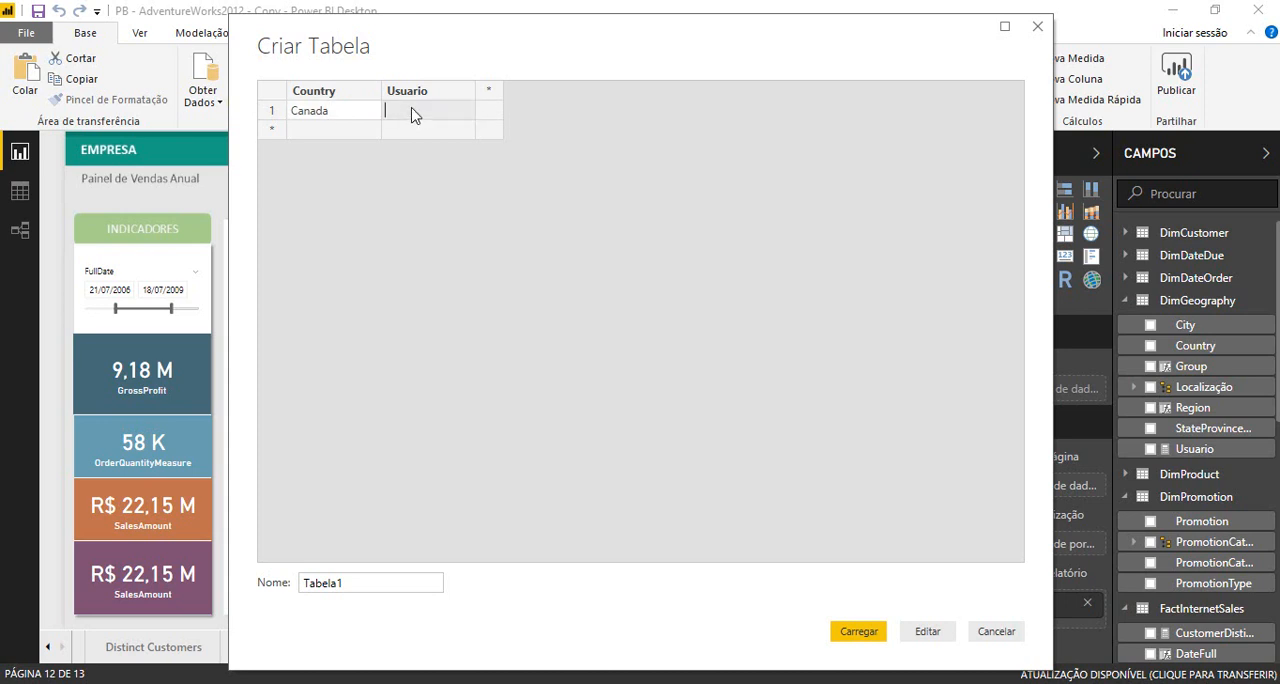
text(LEANDRO)
text(-PC)
text(\leandro)
key(Tab)
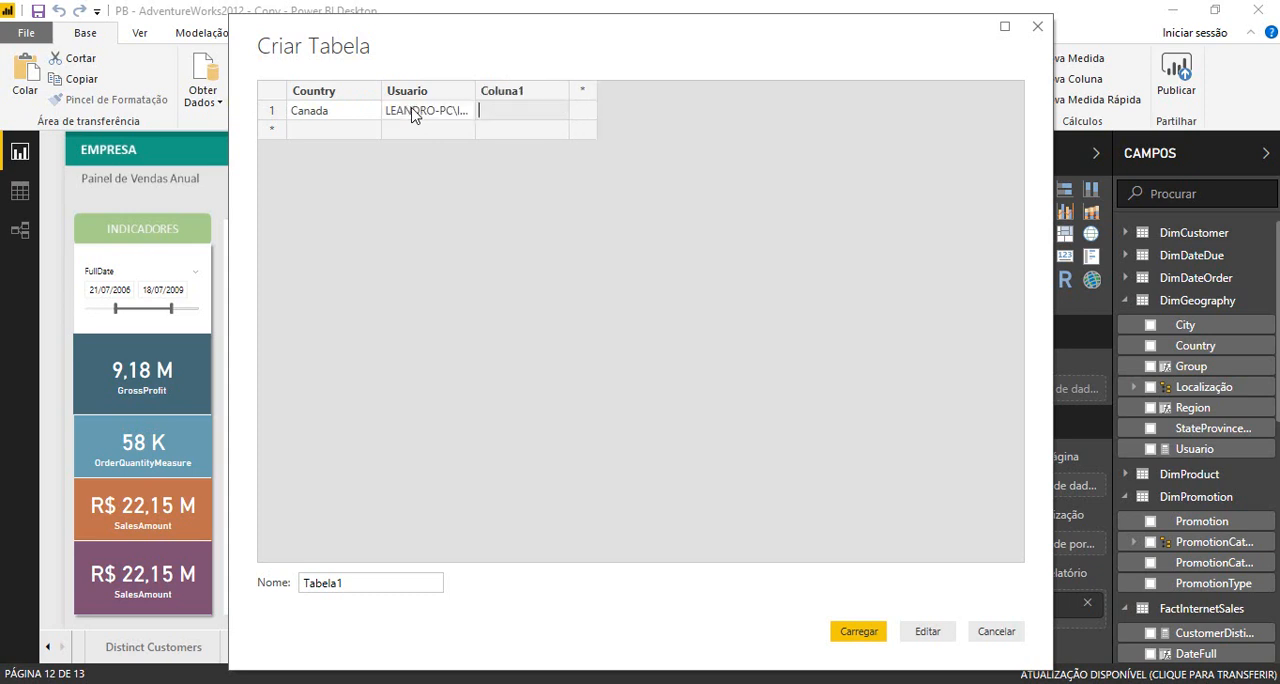
- Delete the surplus third column and widen the Usuario column enough to read its full entry
right_click(484, 93)
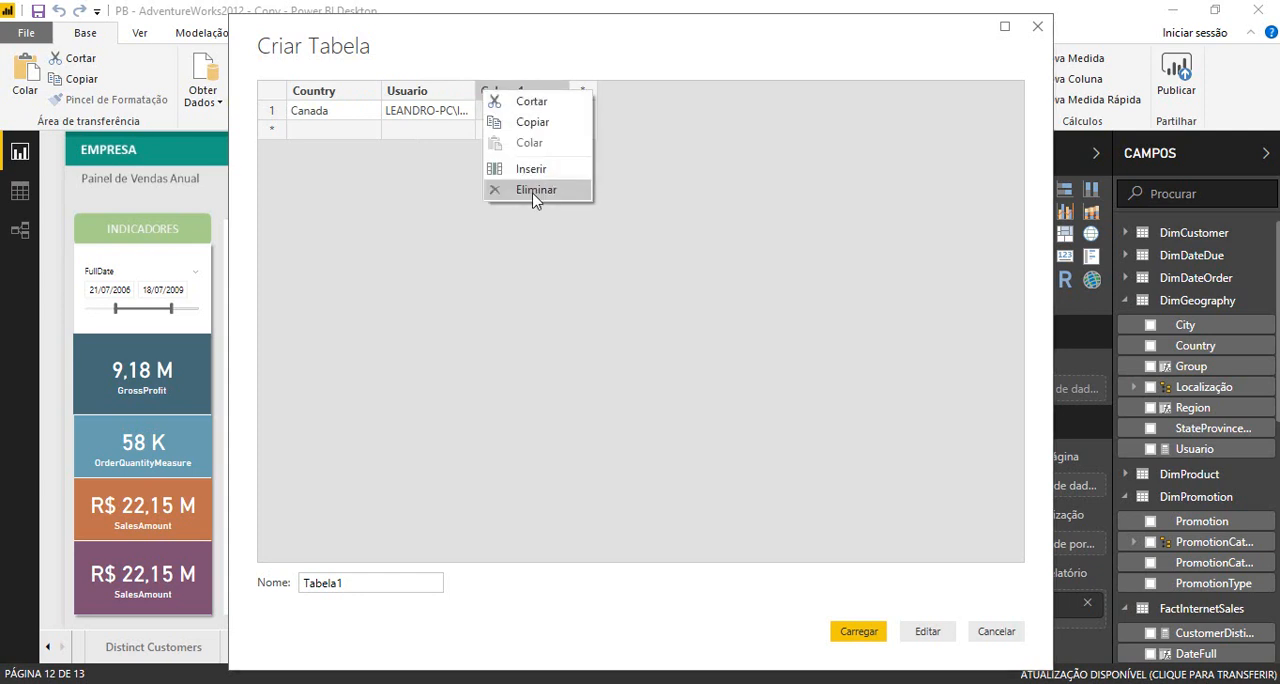
click(535, 192)
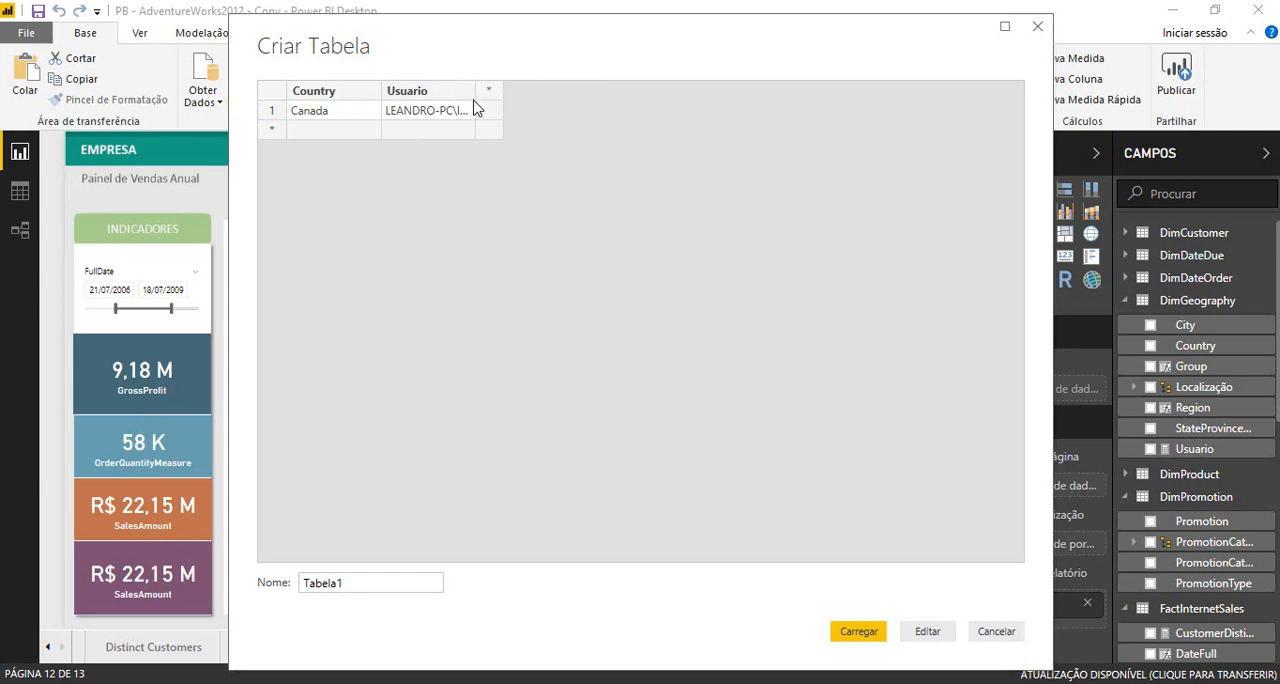
drag(475, 100, 583, 100)
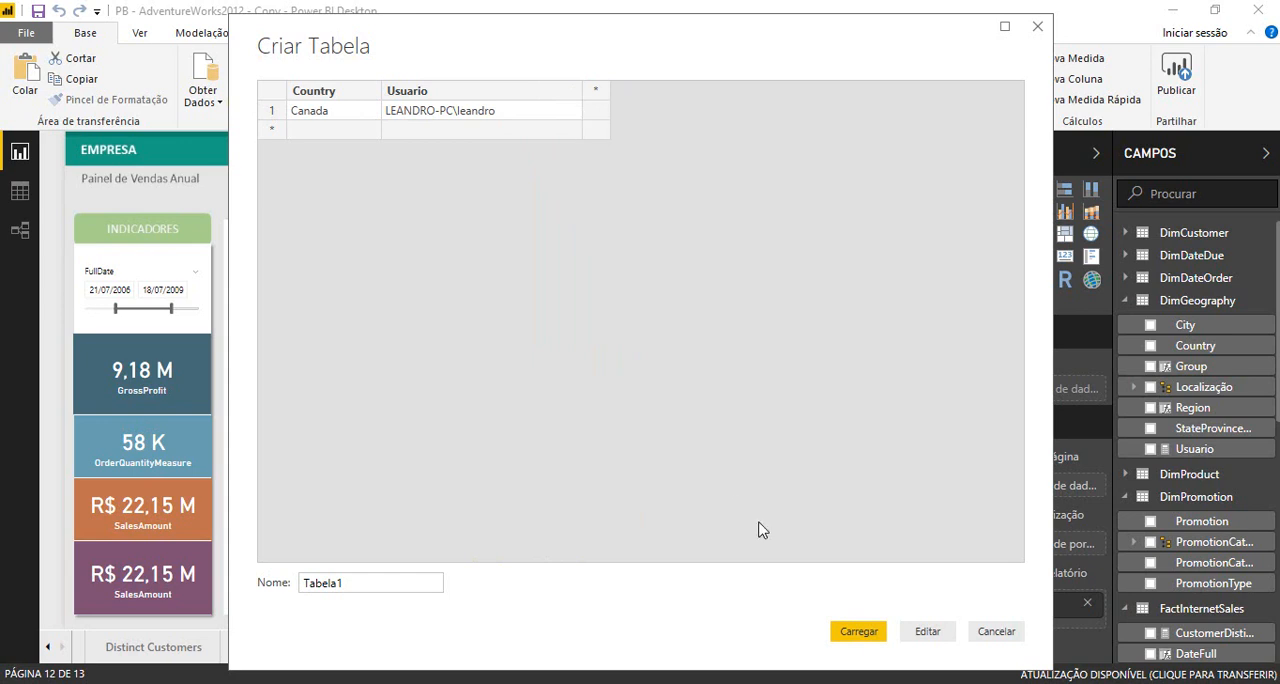
- Name the new table ControleAcesso and load it into the model
double_click(388, 584)
text(ControleAcesso)
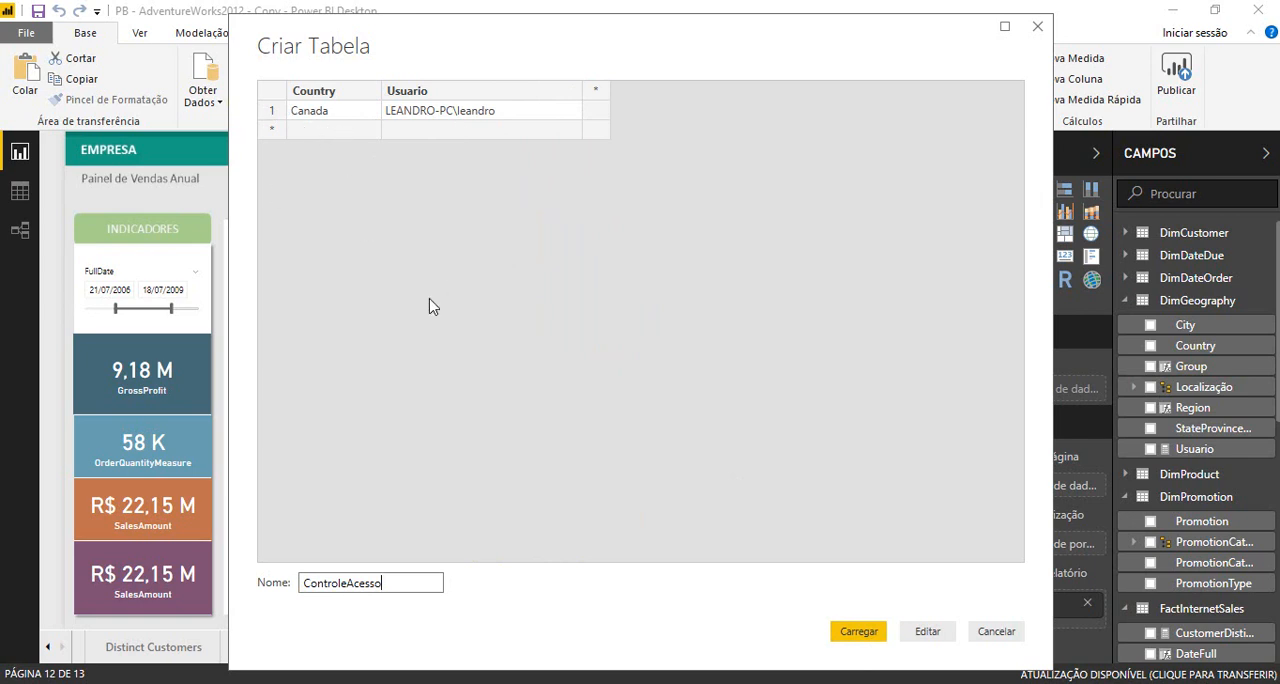
click(862, 634)
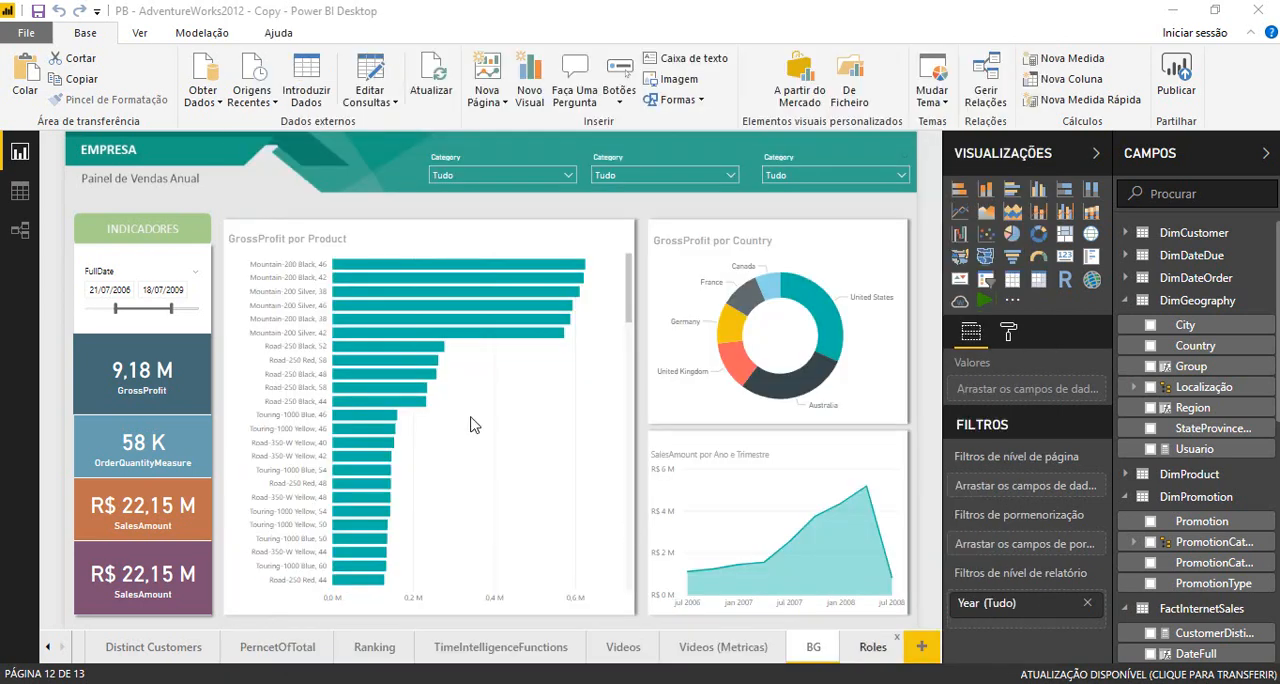
- Show the model's relationships diagram and place the ControleAcesso table just below DimGeography
click(22, 231)
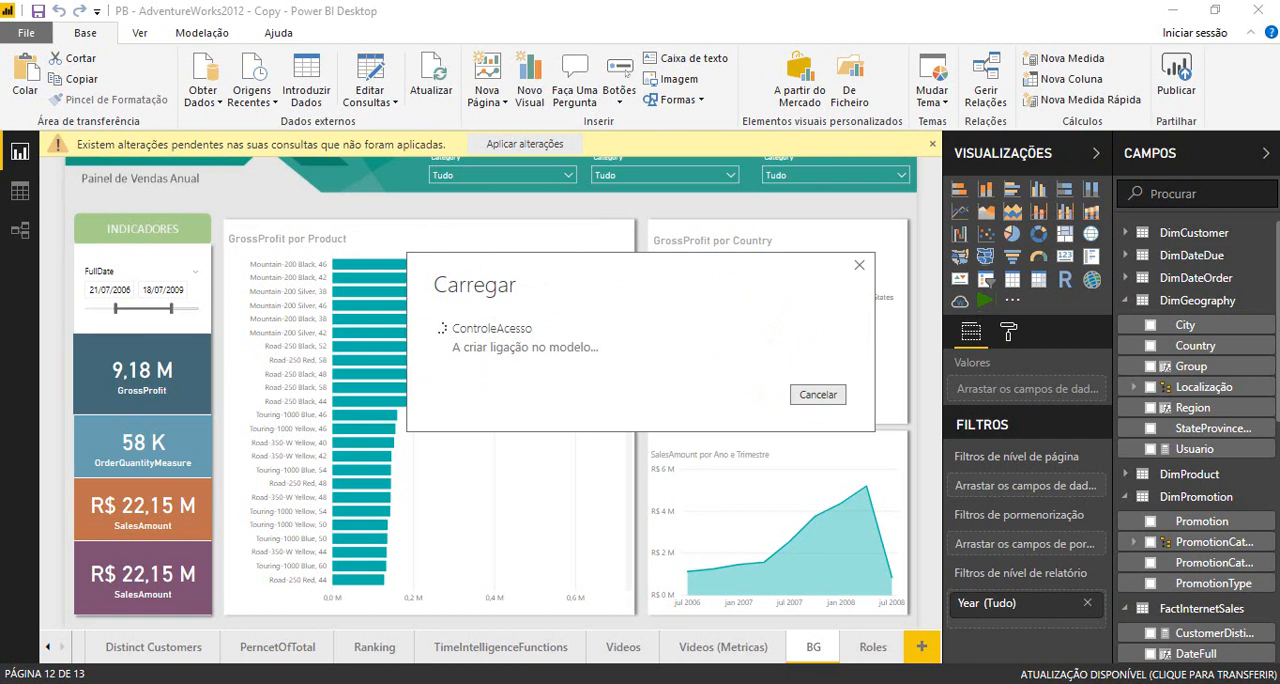
click(20, 232)
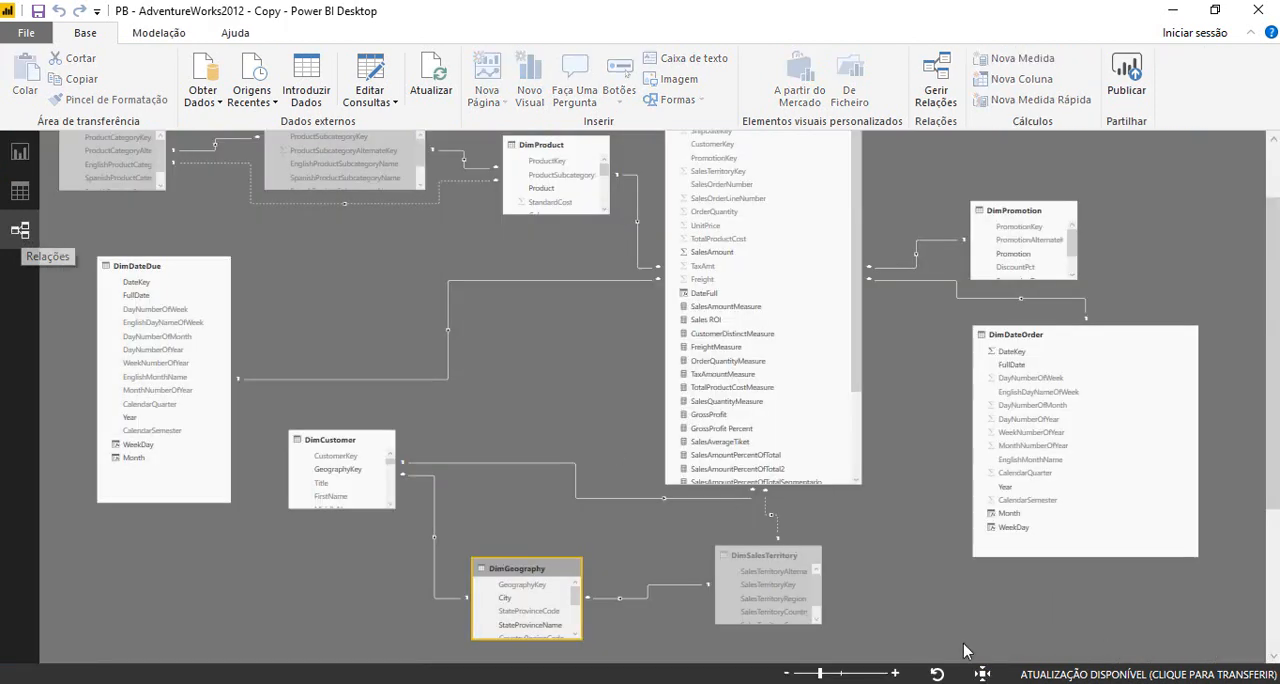
click(789, 675)
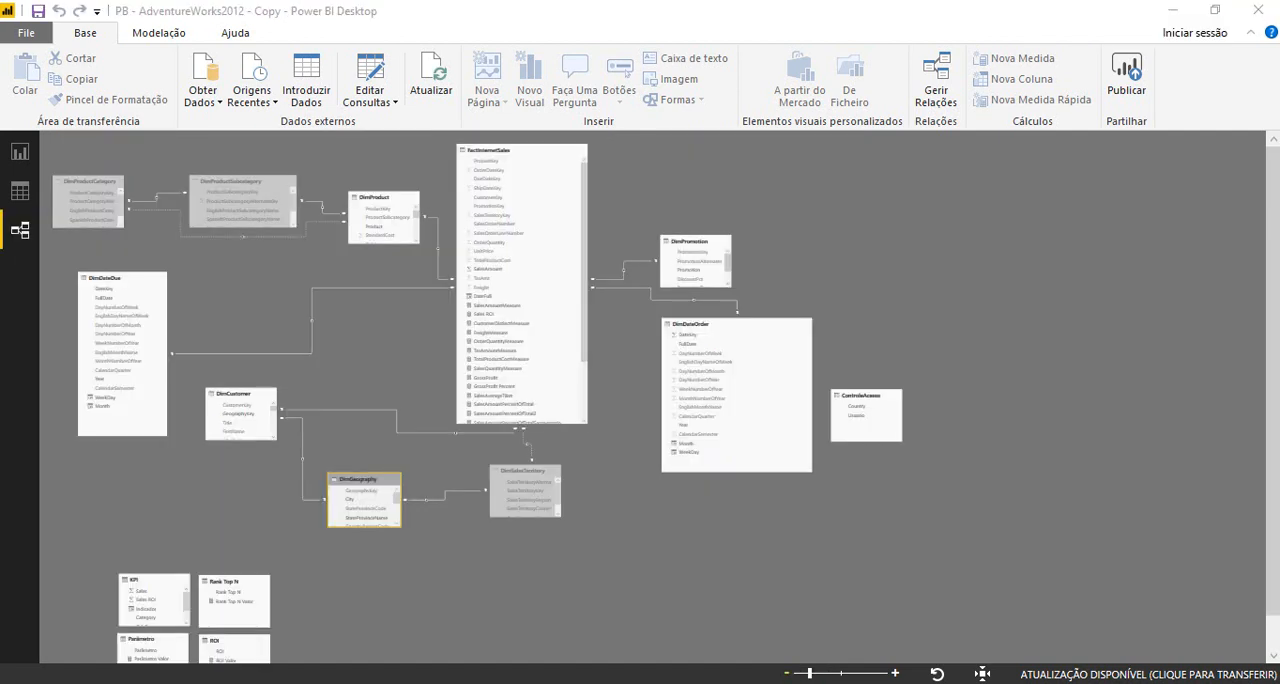
drag(855, 397, 343, 552)
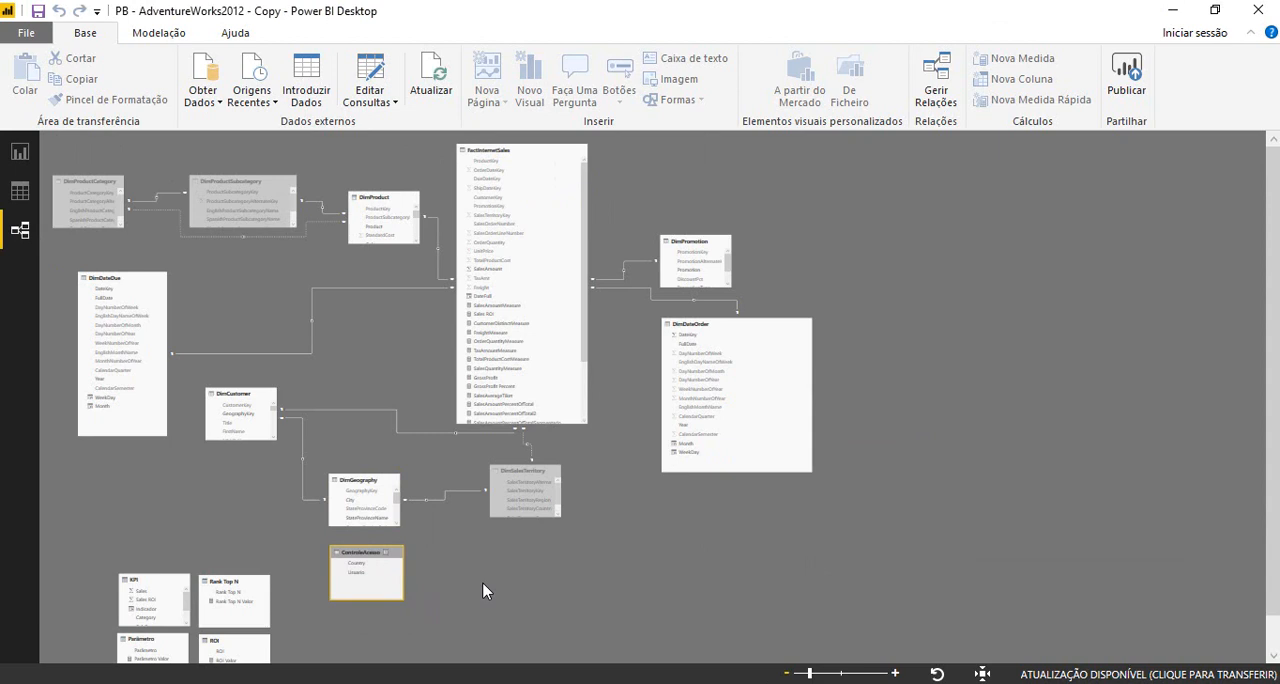
- Create a relationship between the Country fields of ControleAcesso and DimGeography
click(895, 673)
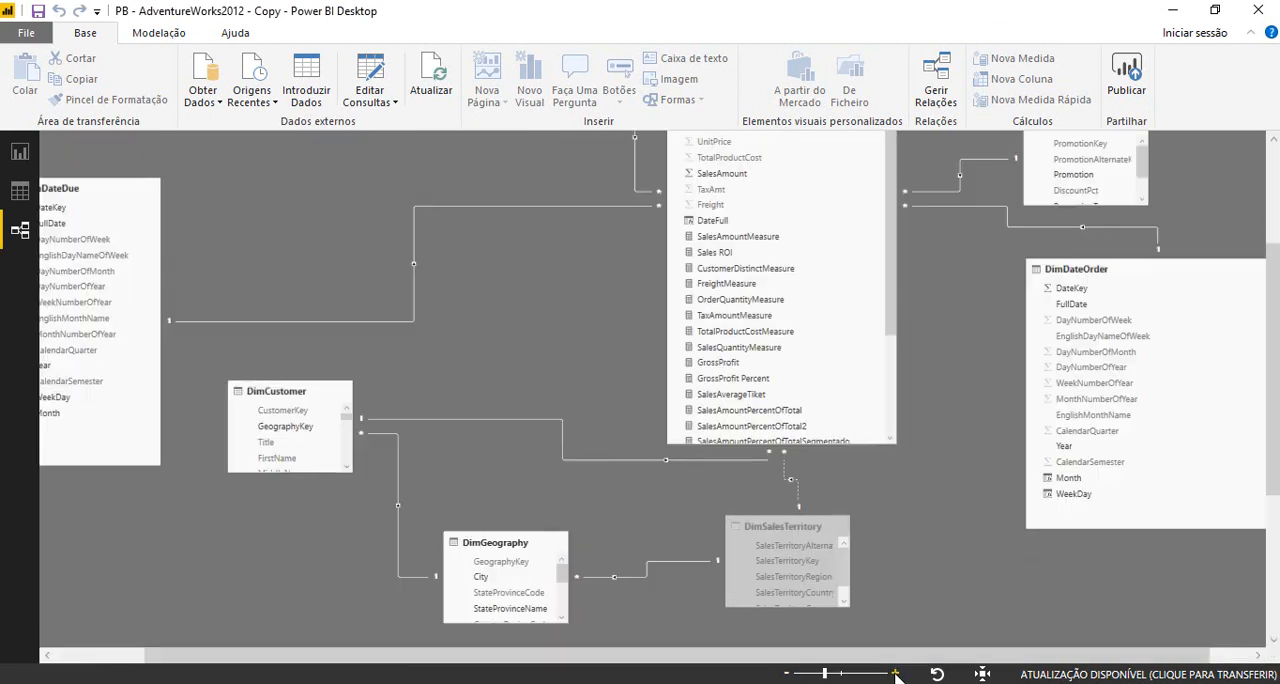
drag(1275, 440, 1275, 504)
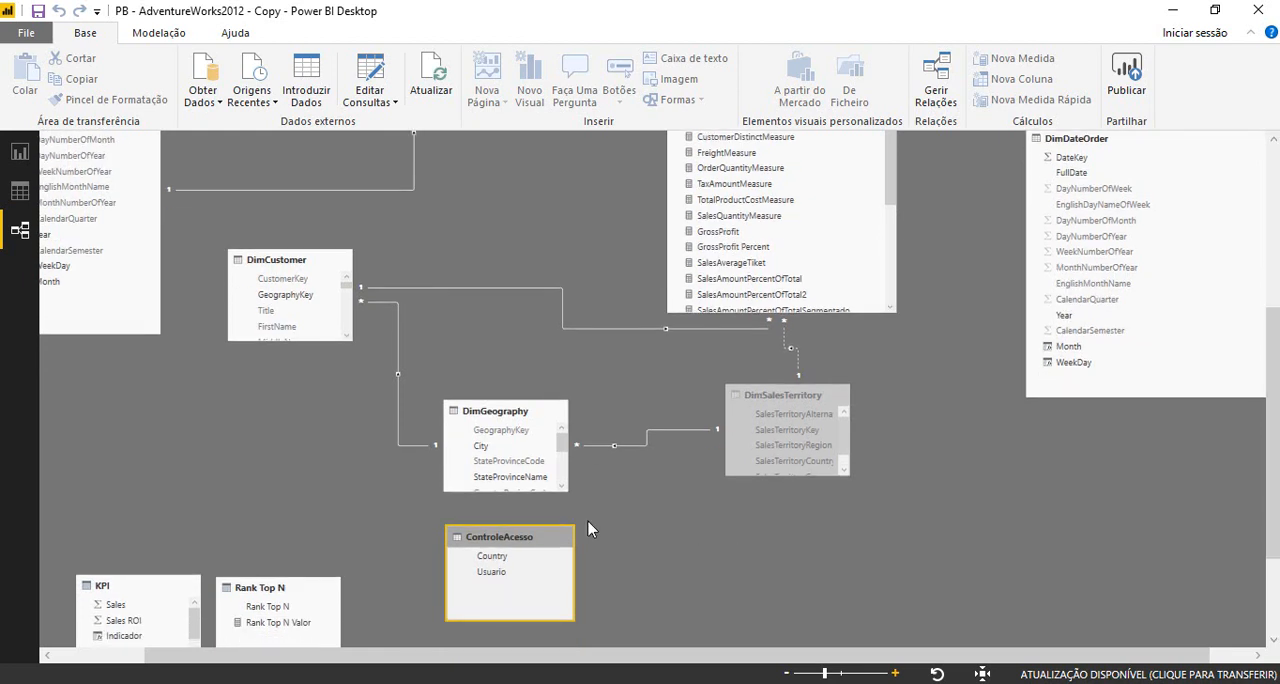
click(563, 487)
click(563, 487)
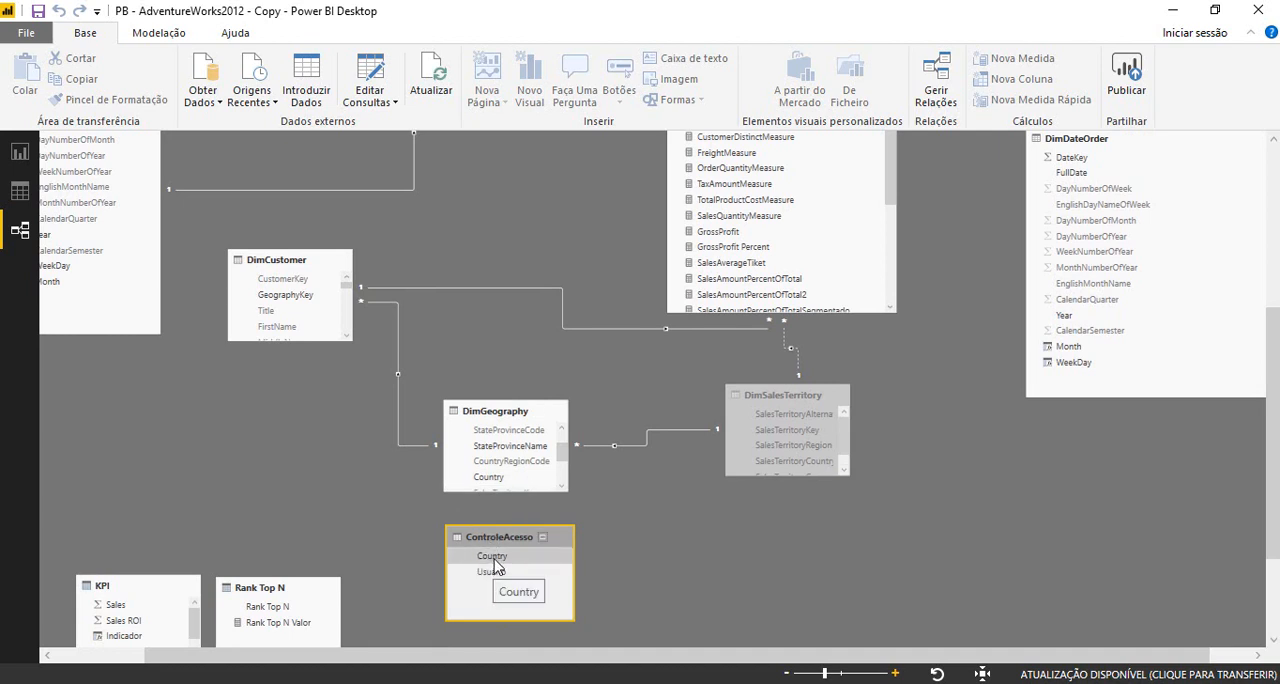
drag(493, 565, 483, 473)
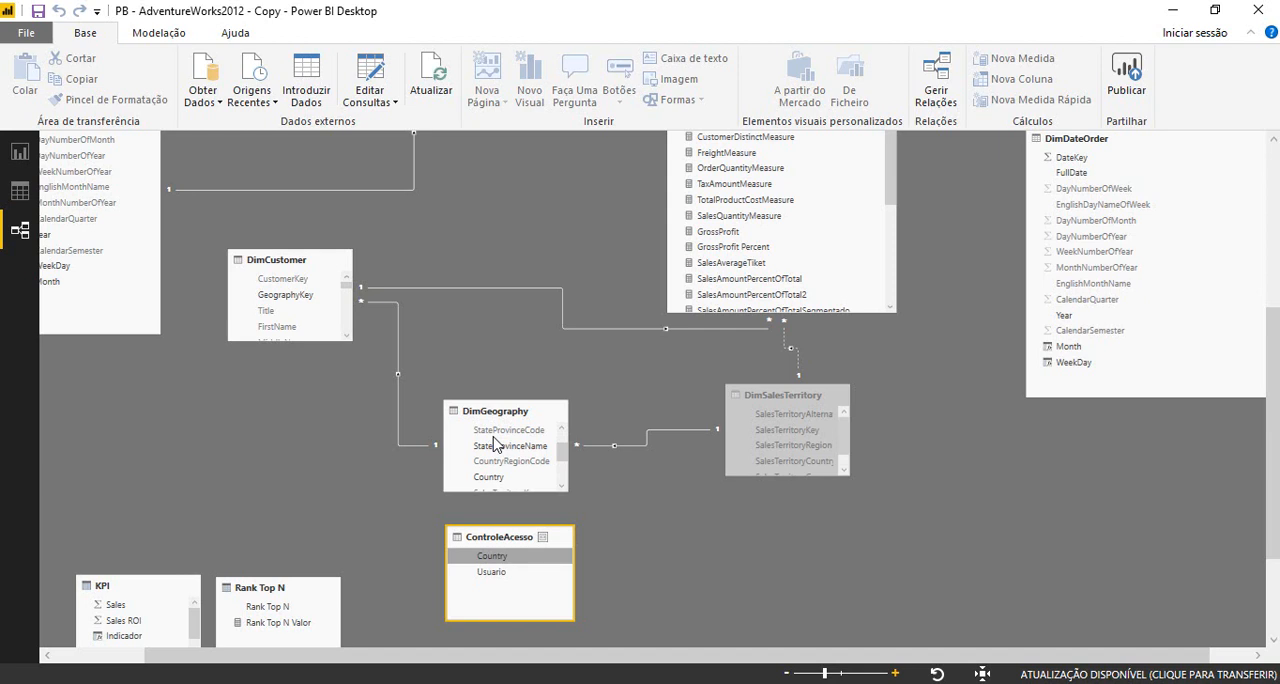
scroll(493, 444, up, 2)
drag(495, 430, 510, 545)
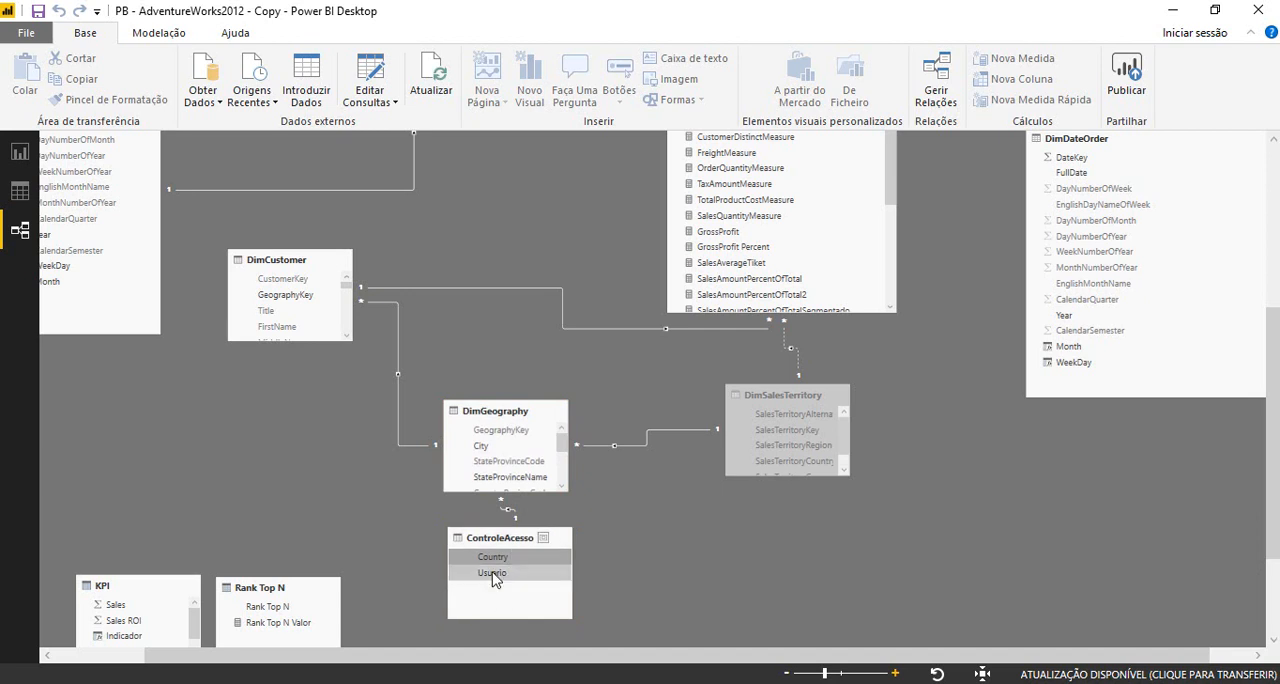
- Set the DimGeography–ControleAcesso relationship's cross filter direction to Ambos and apply security filters in both directions
click(510, 516)
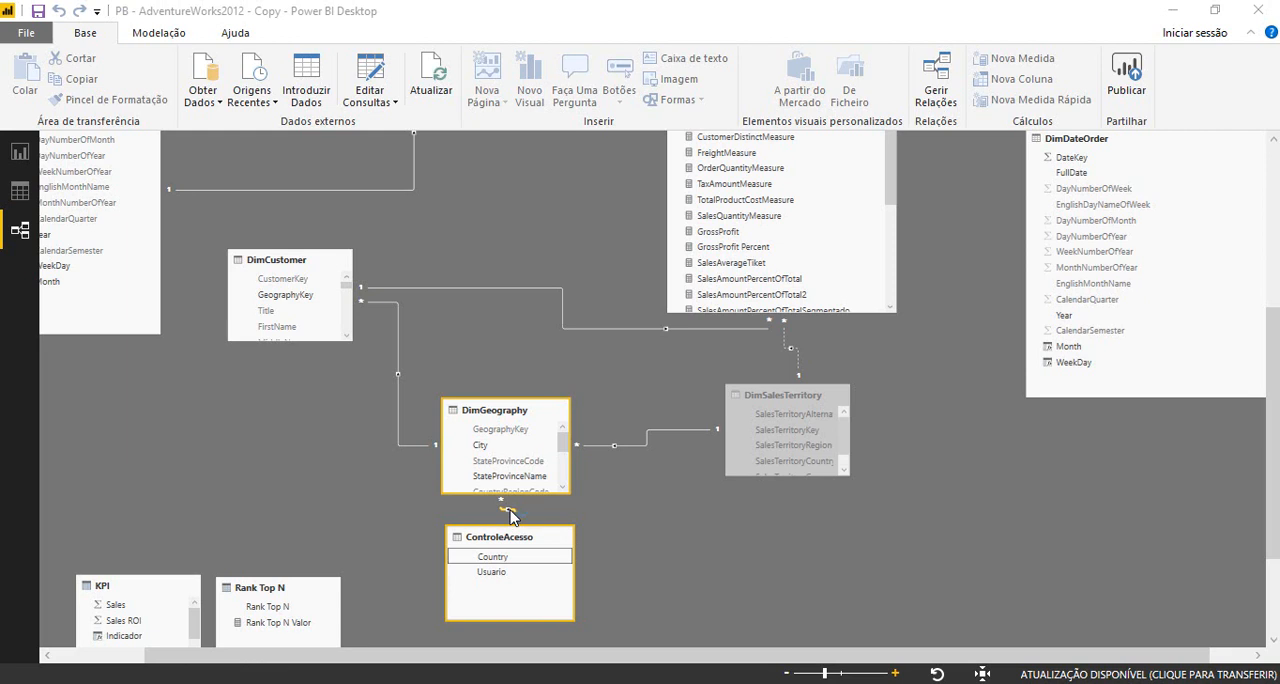
double_click(508, 512)
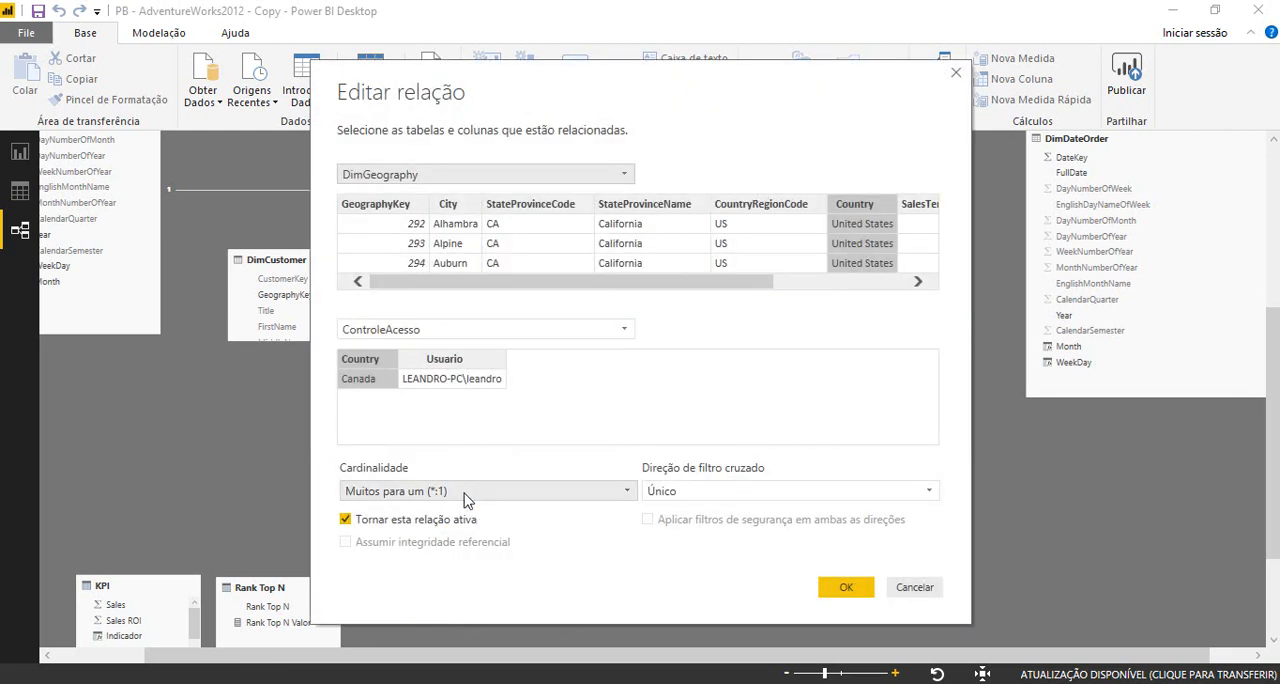
click(733, 503)
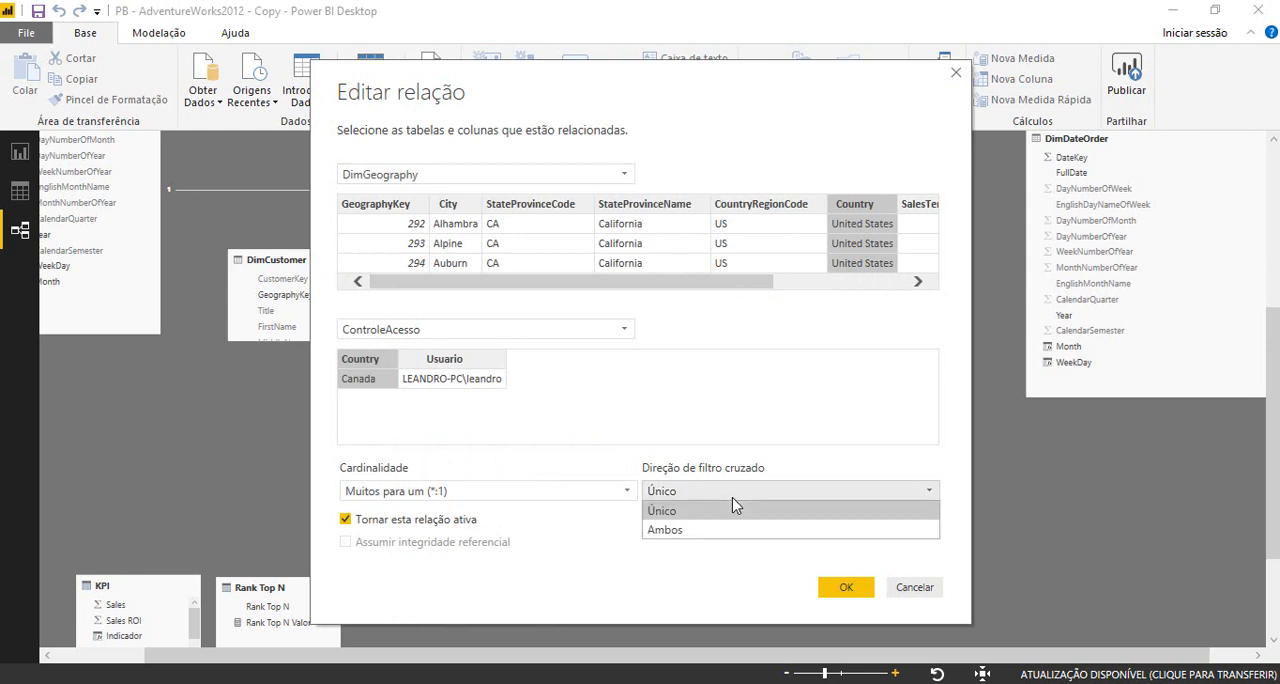
click(673, 532)
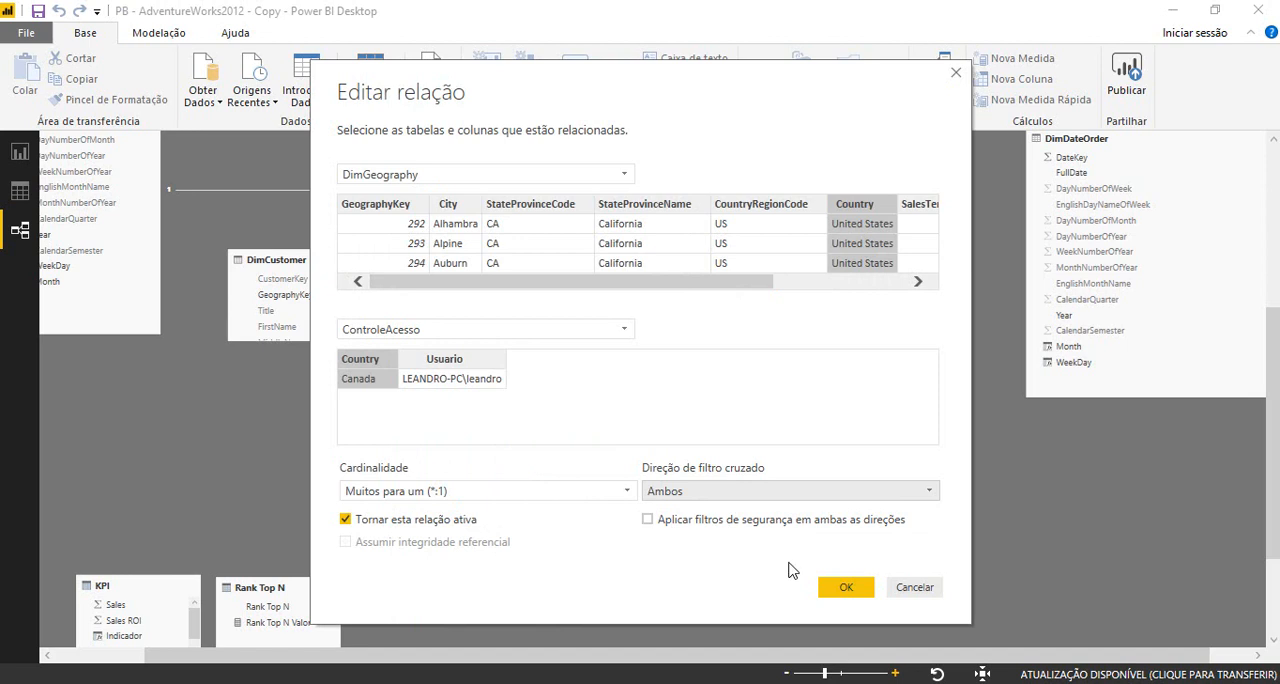
click(648, 521)
click(851, 595)
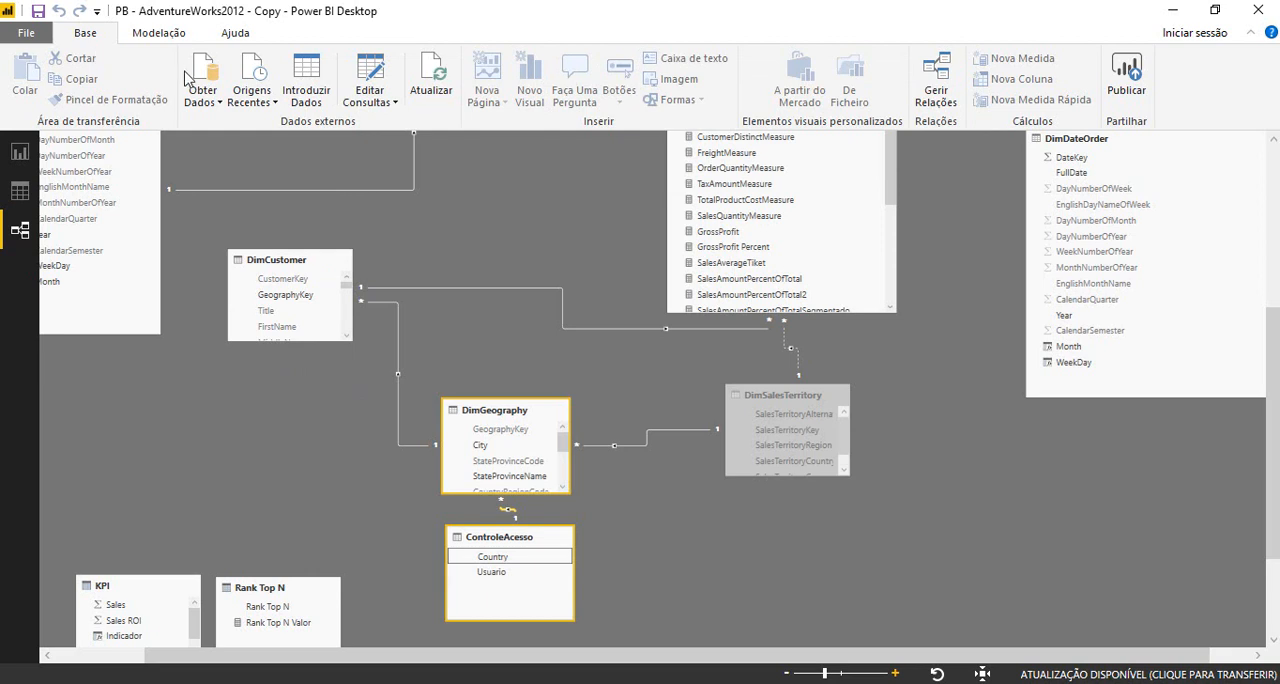
- Return to the report, check the Canada role's DimGeography filter in the role manager and delete that role
click(18, 160)
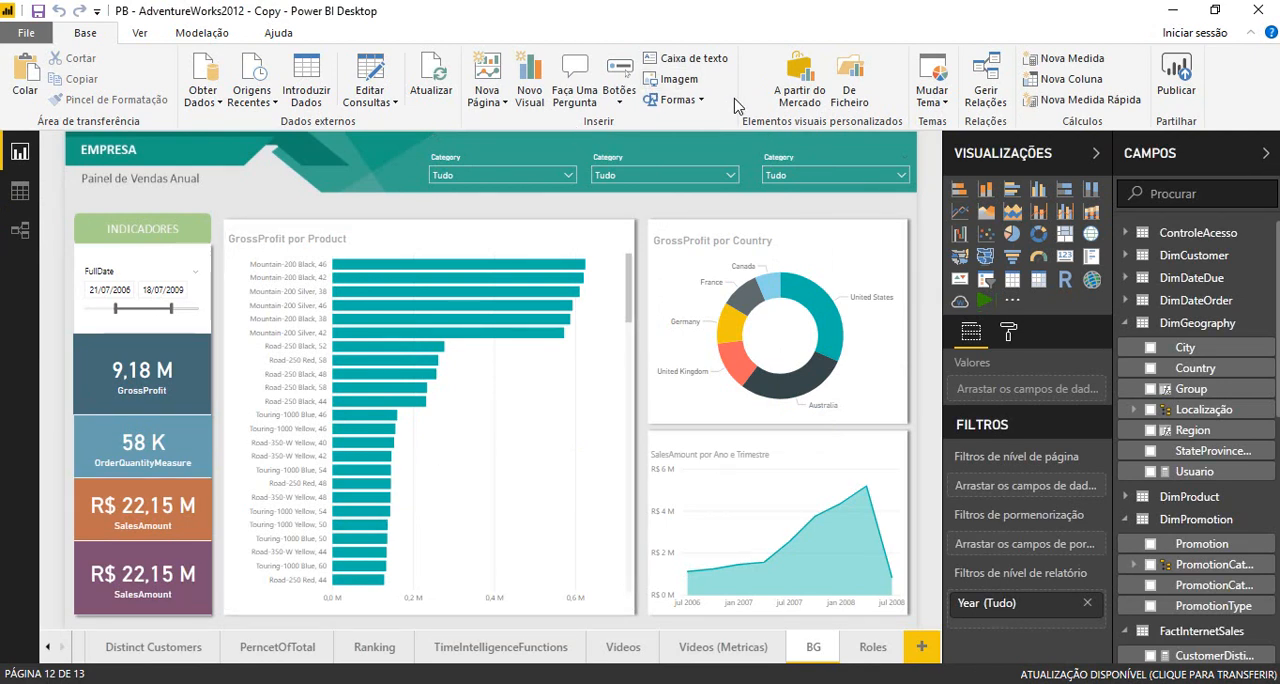
click(137, 36)
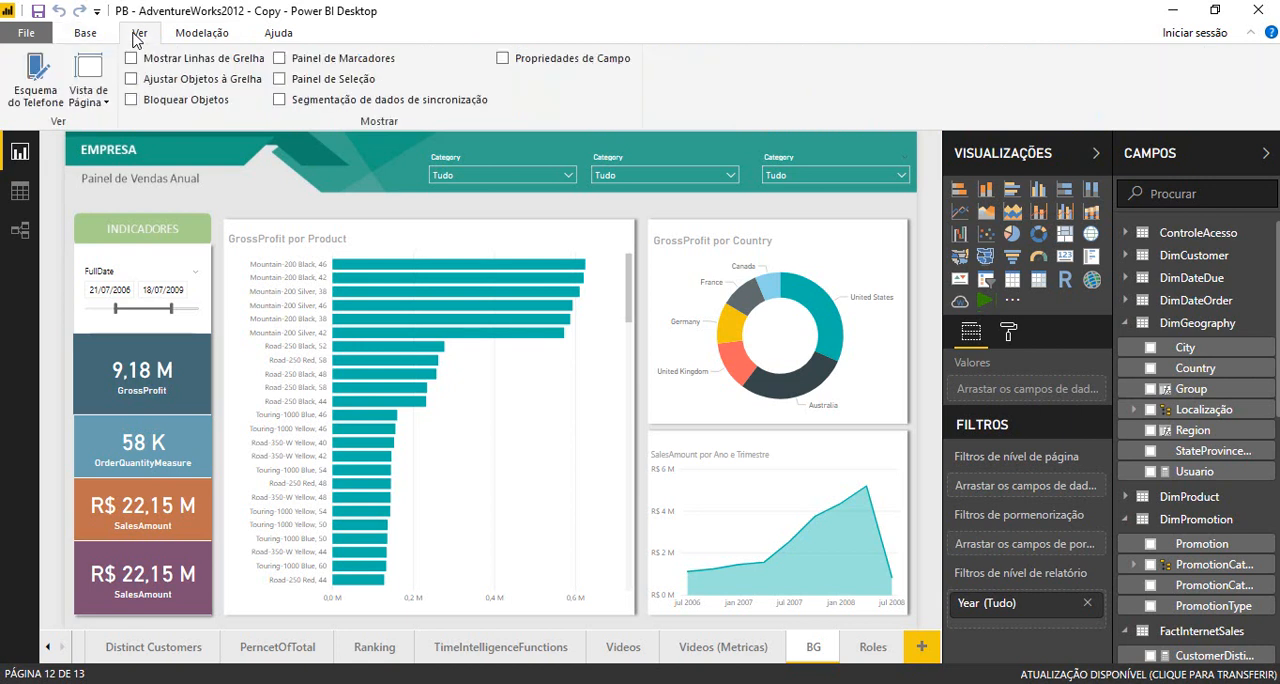
click(185, 40)
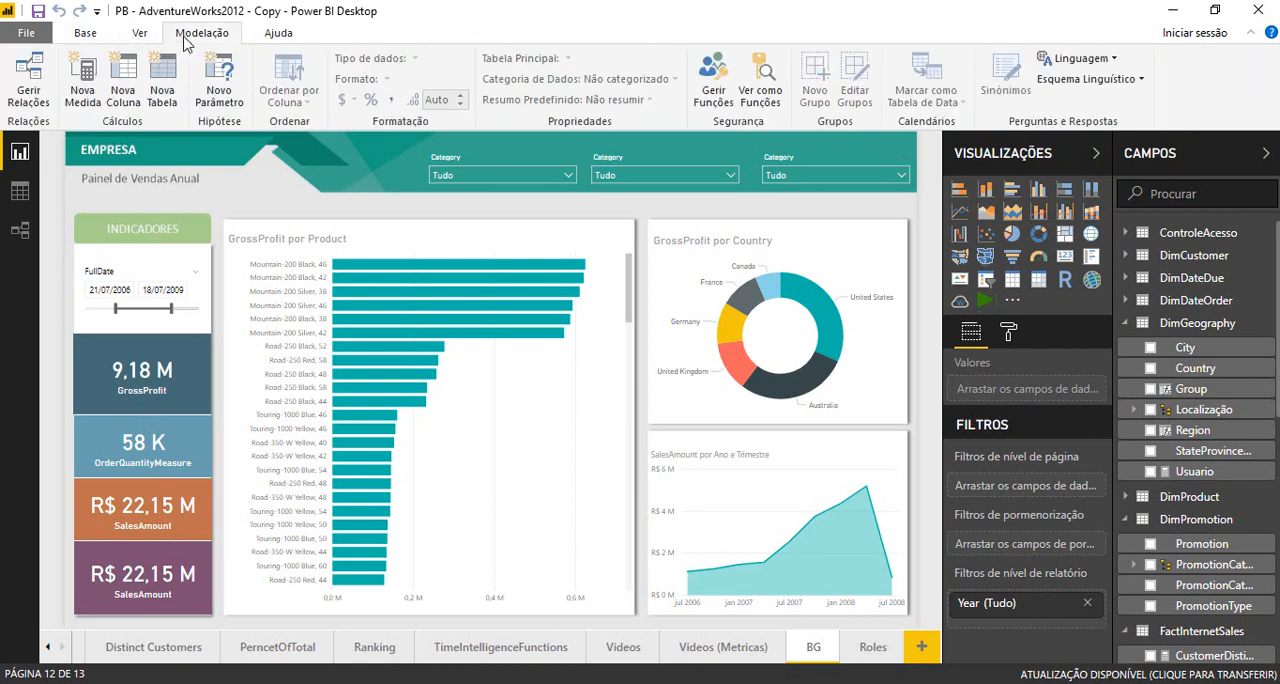
click(711, 93)
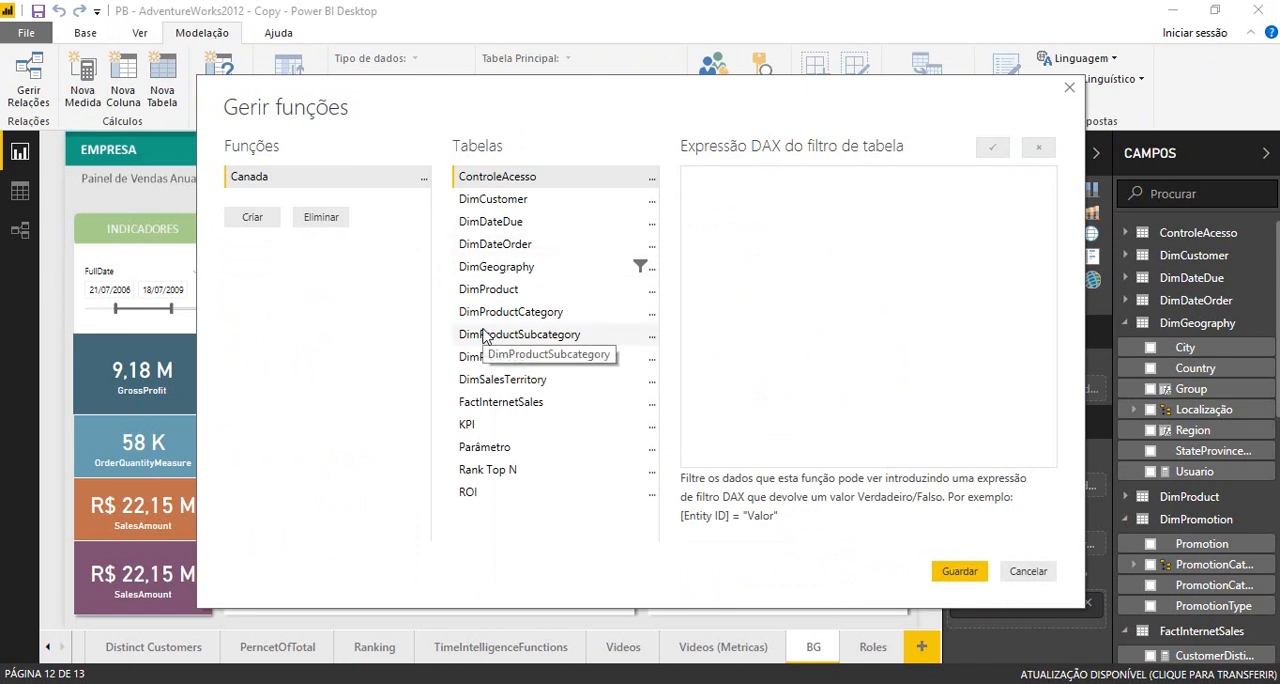
click(643, 272)
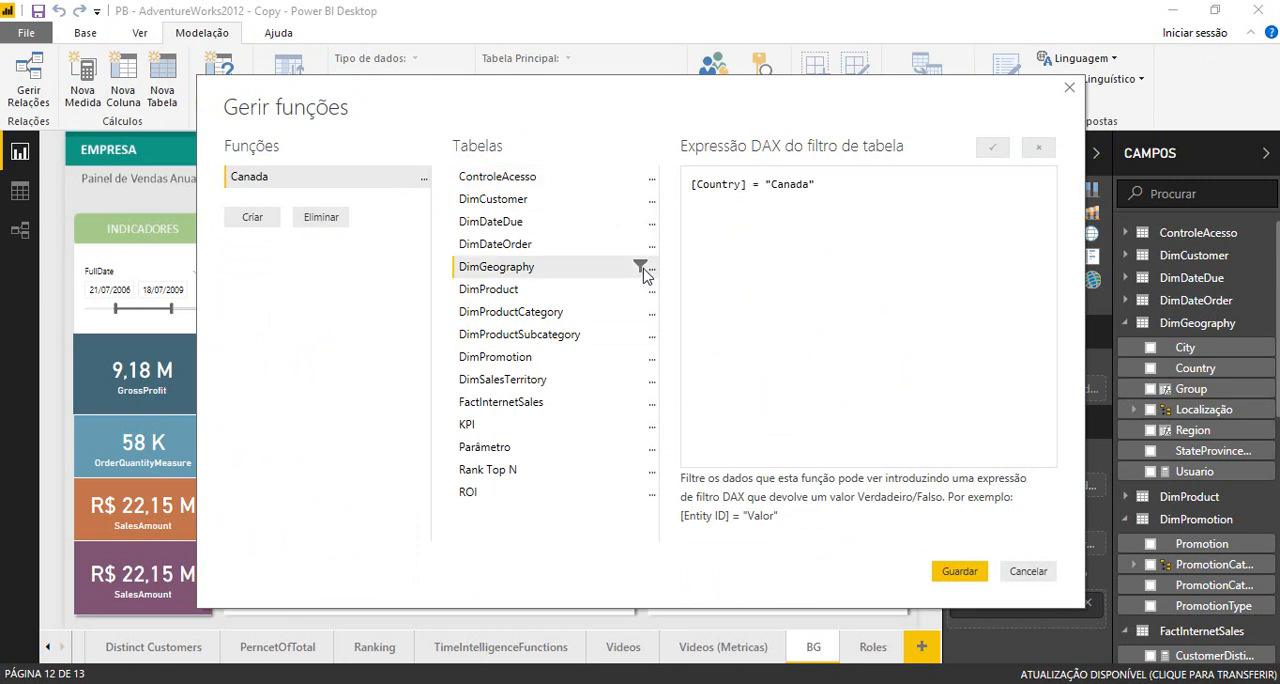
click(320, 219)
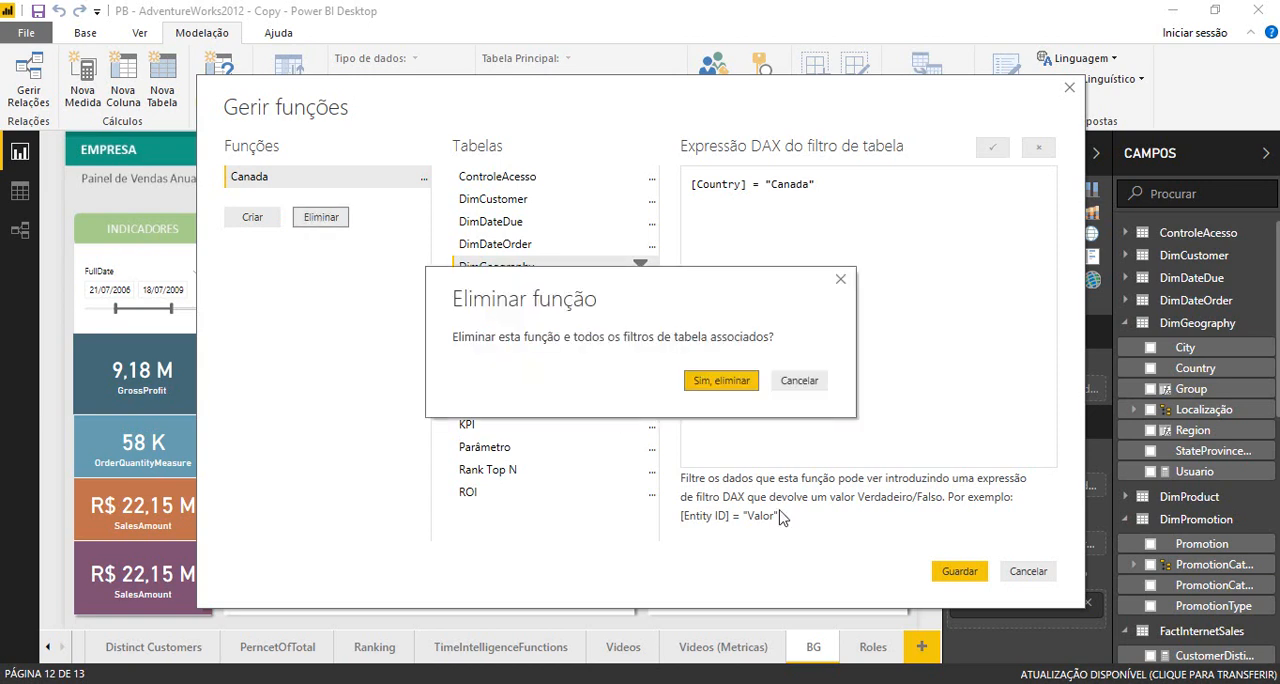
click(726, 386)
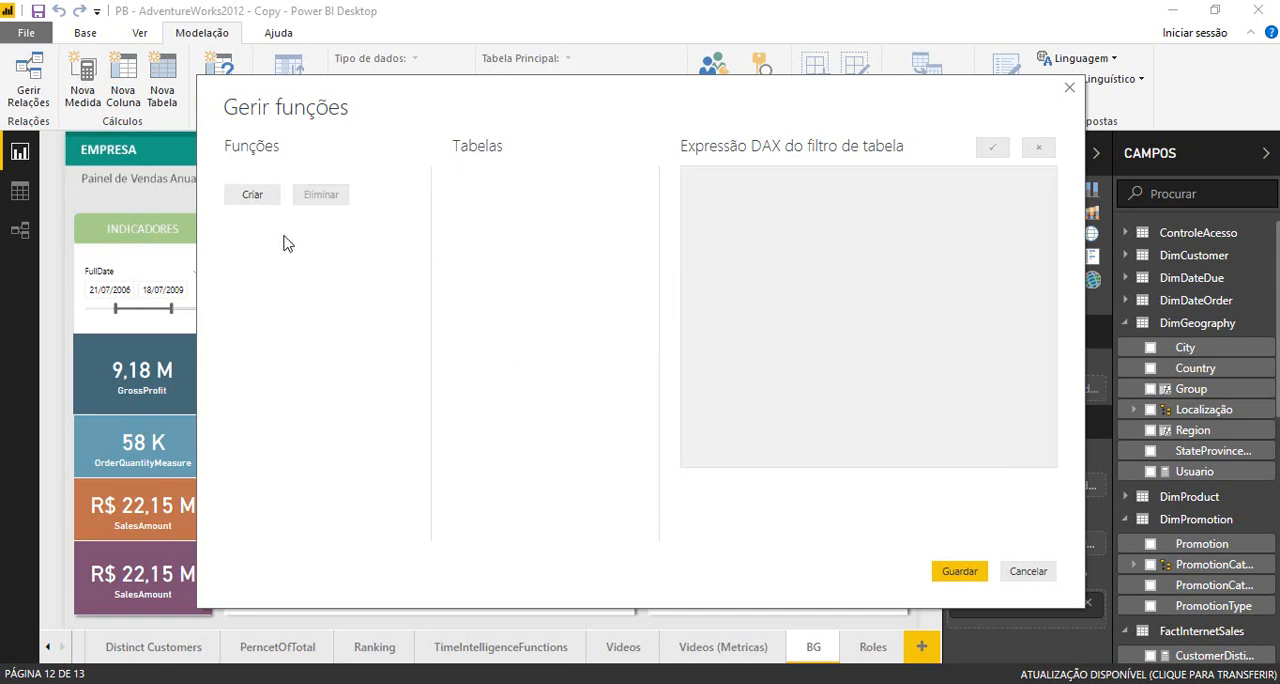
- Create a new security role and add a table filter on the Usuario column of ControleAcesso
click(252, 195)
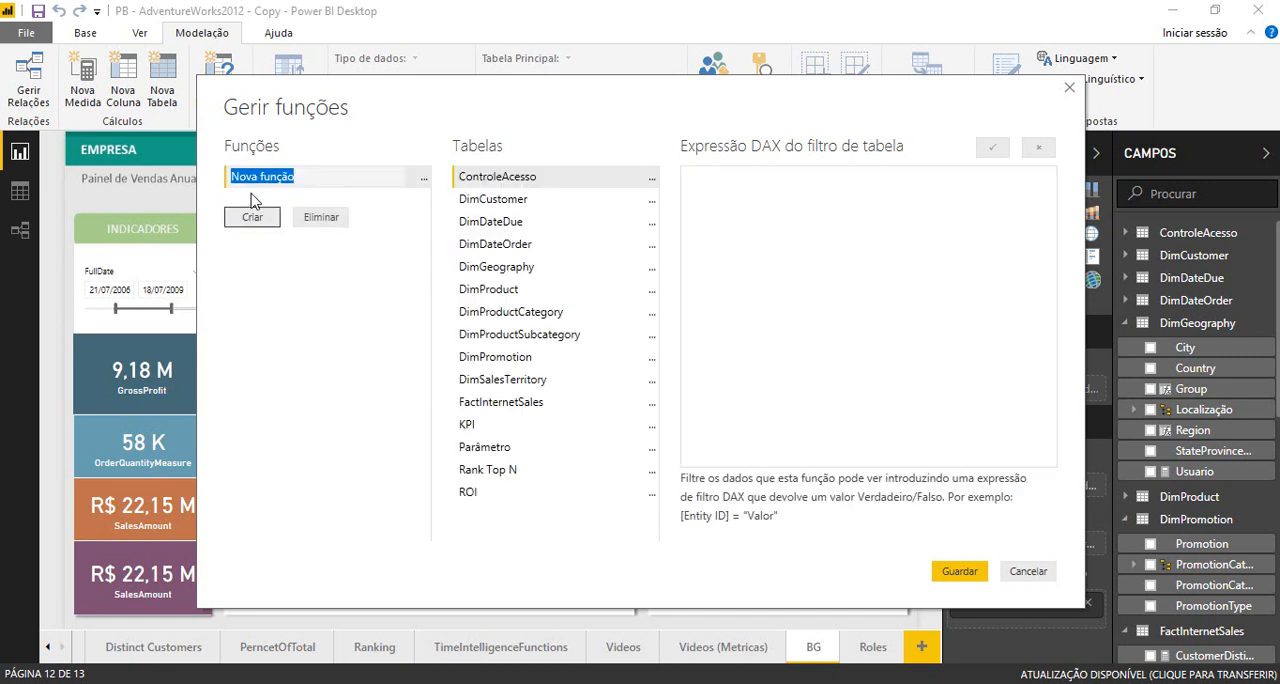
click(513, 182)
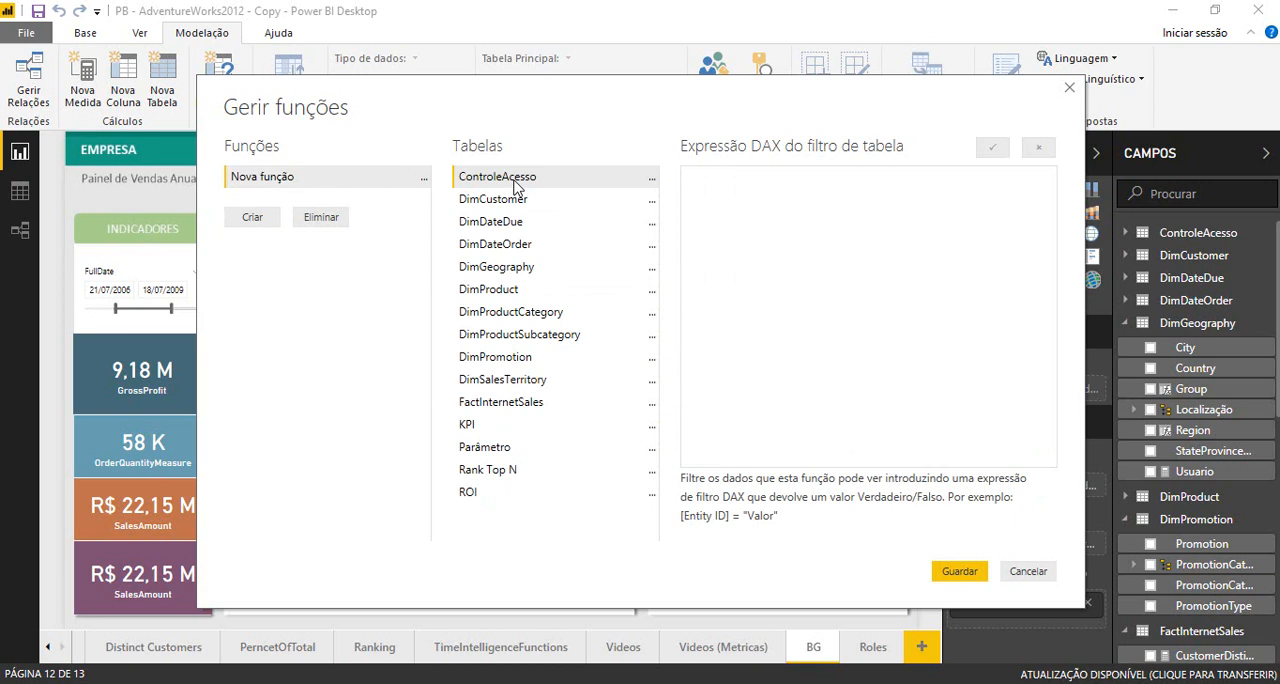
click(652, 186)
mouse_move(769, 188)
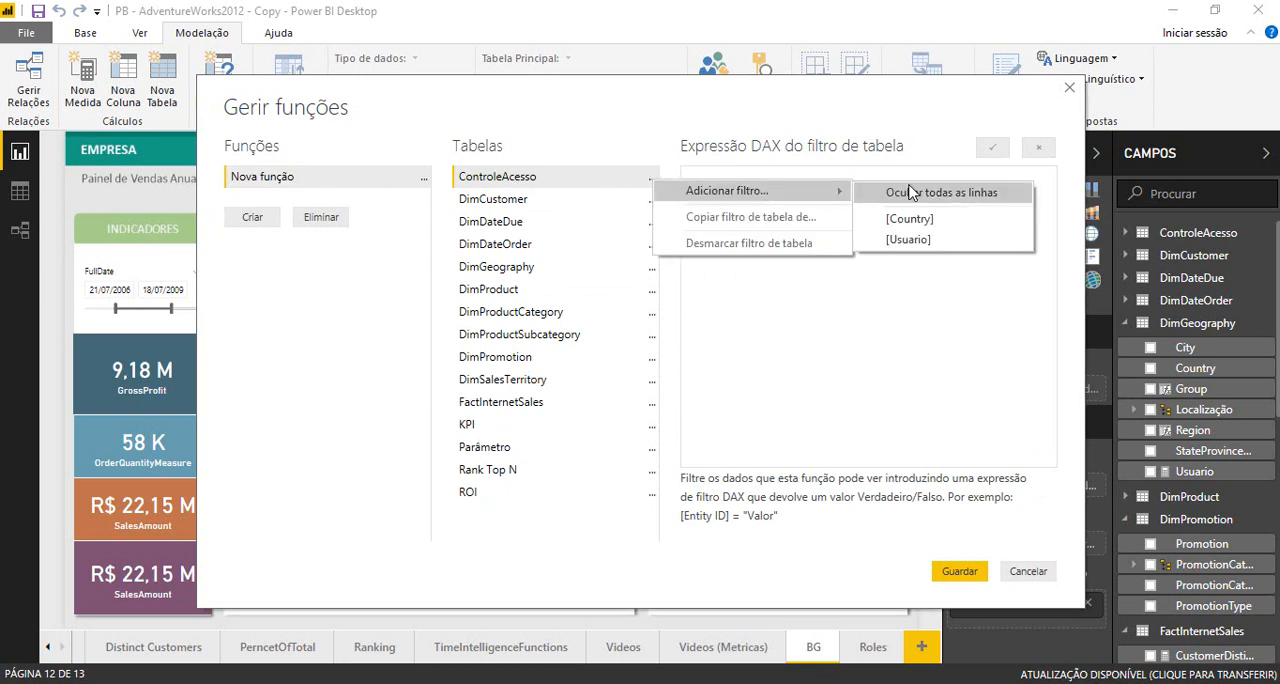
click(912, 240)
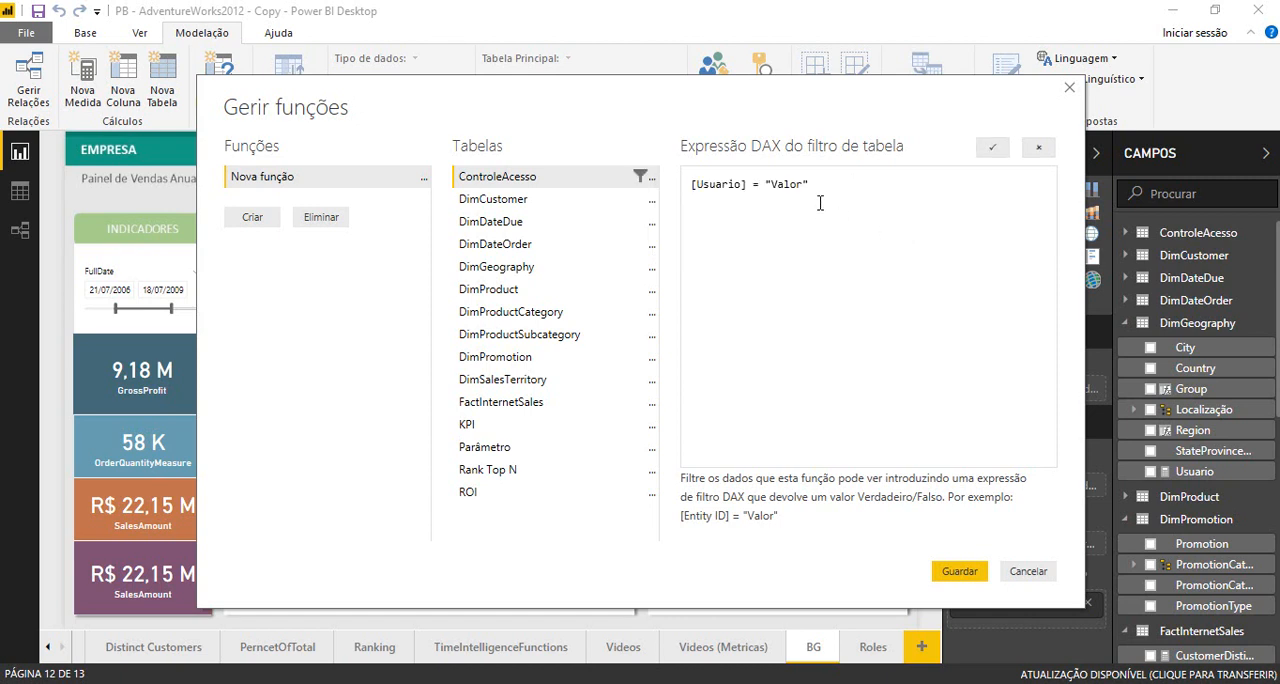
- Replace the placeholder value in the ControleAcesso filter with USERNAME() and try to save the role
double_click(792, 186)
key(BackSpace)
key(Delete)
key(BackSpace)
text(USERNAME)
text(())
click(952, 575)
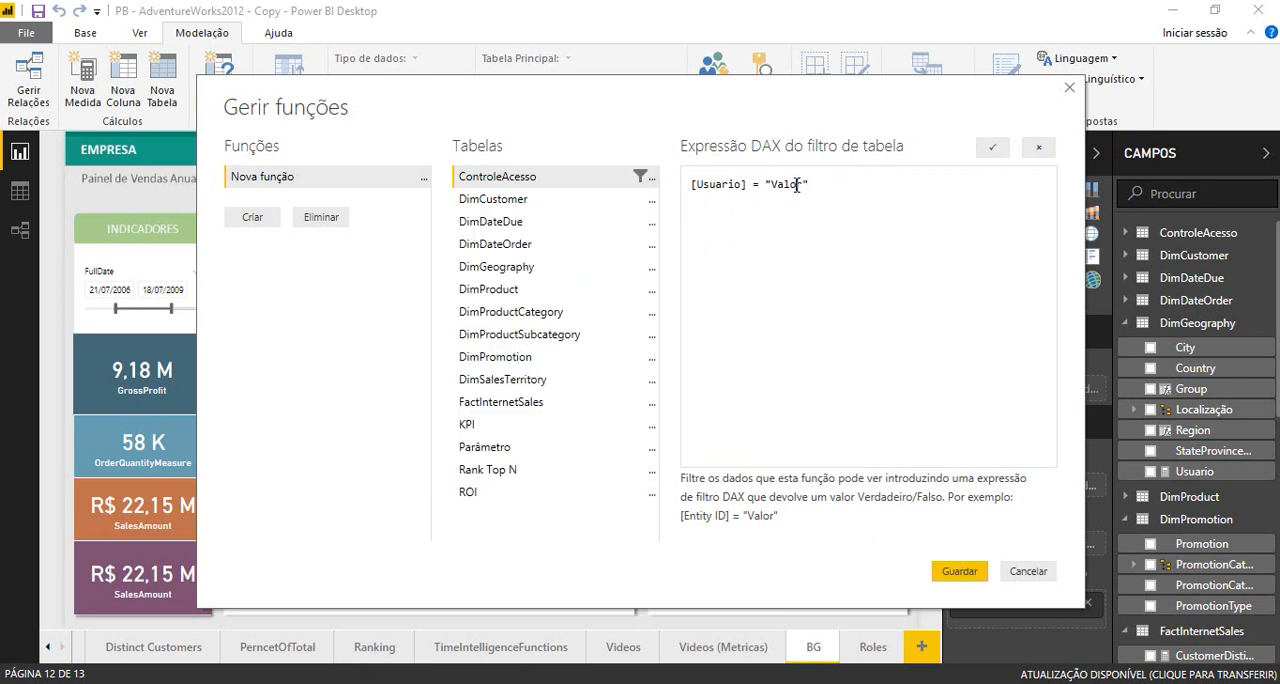
- Enter the ControleAcesso filter expression as [Usuario] = USERNAME() and save the Nova função role
double_click(797, 186)
text(USERNAME())
key(Left)
key(Left)
key(BackSpace)
click(970, 576)
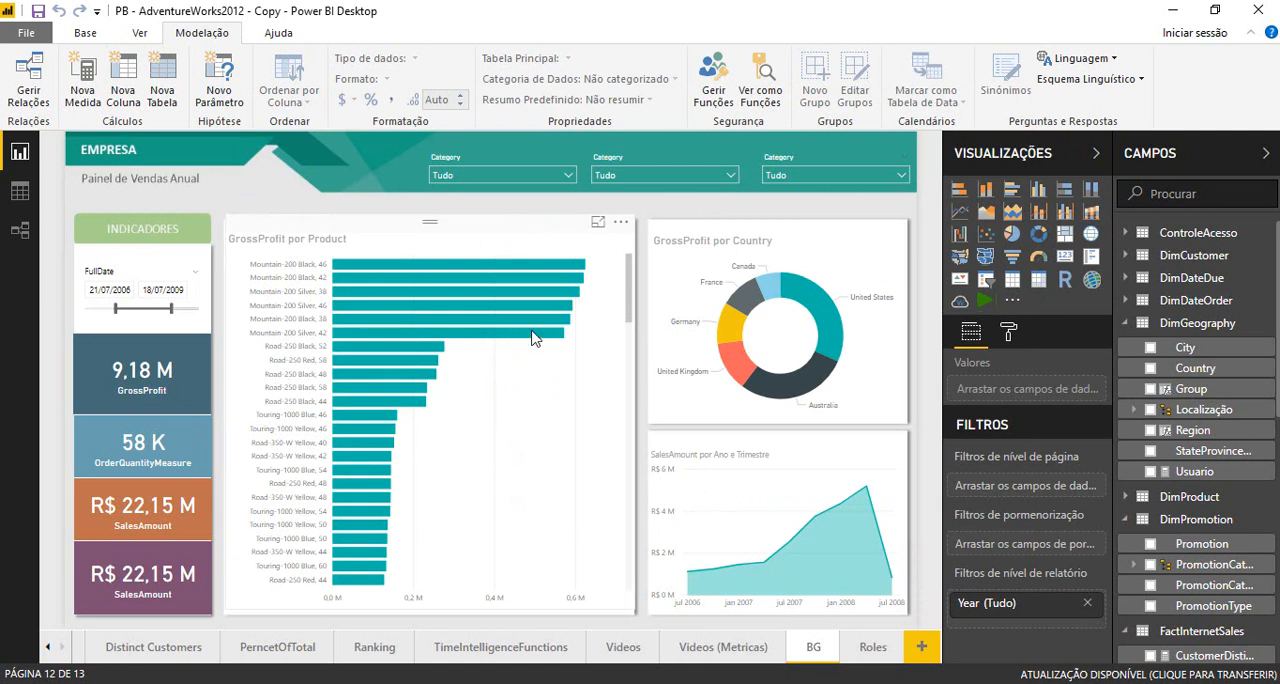
- Review the saved role's filter expression in the role manager and view the report as the Nova função role
click(714, 105)
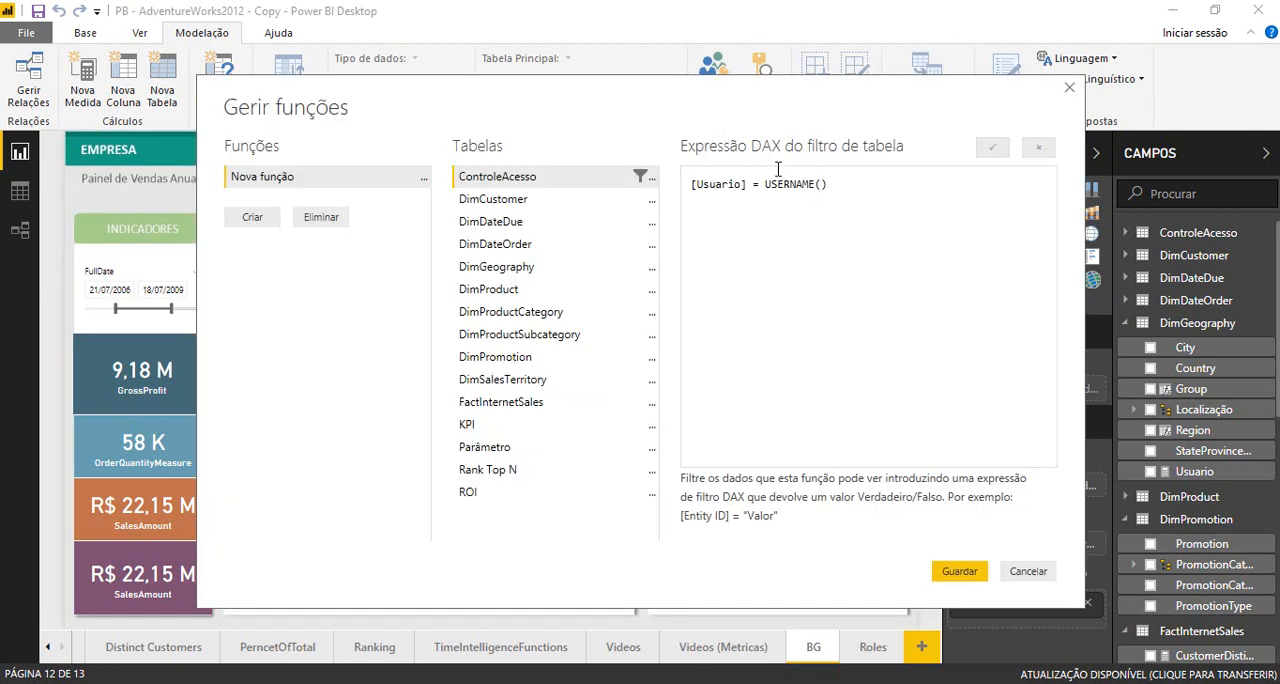
click(1031, 571)
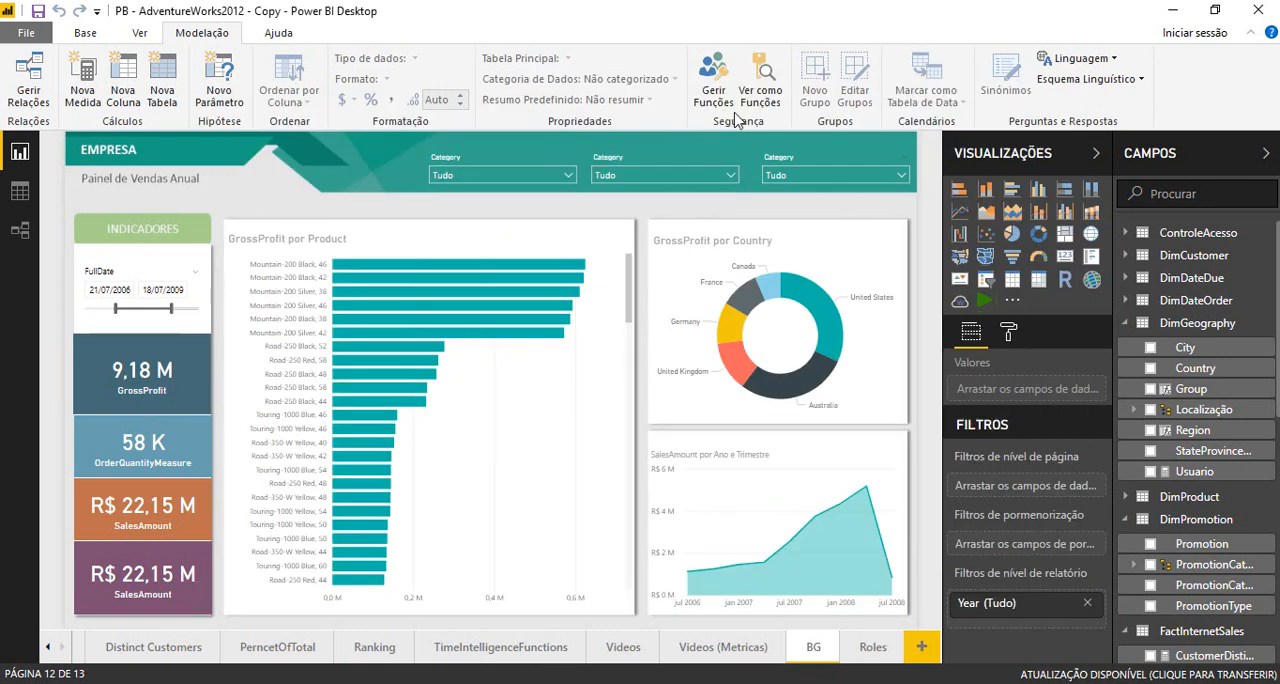
click(748, 107)
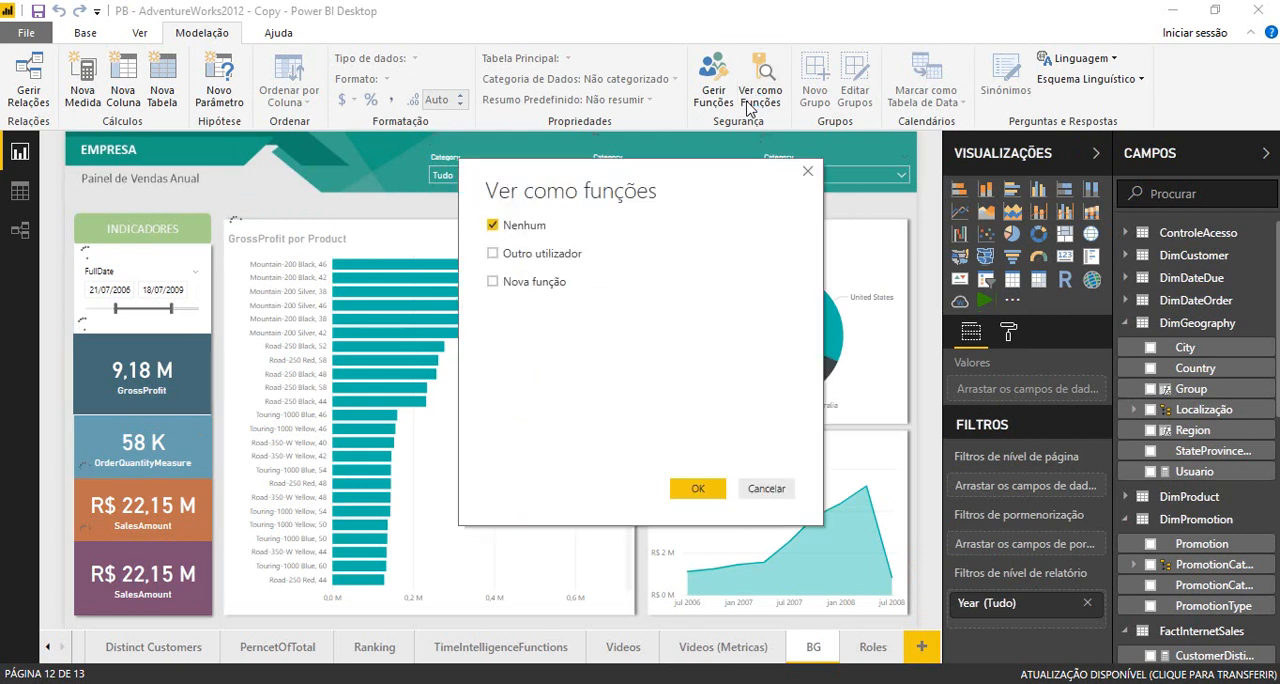
click(492, 283)
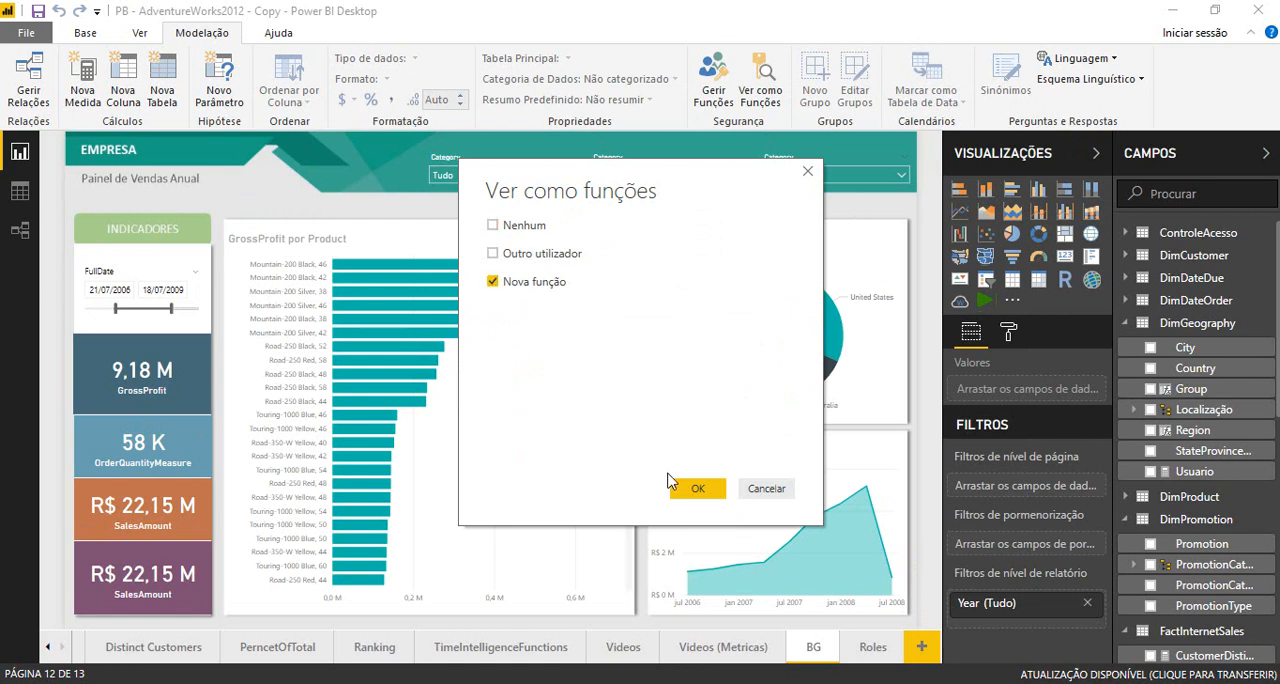
click(697, 489)
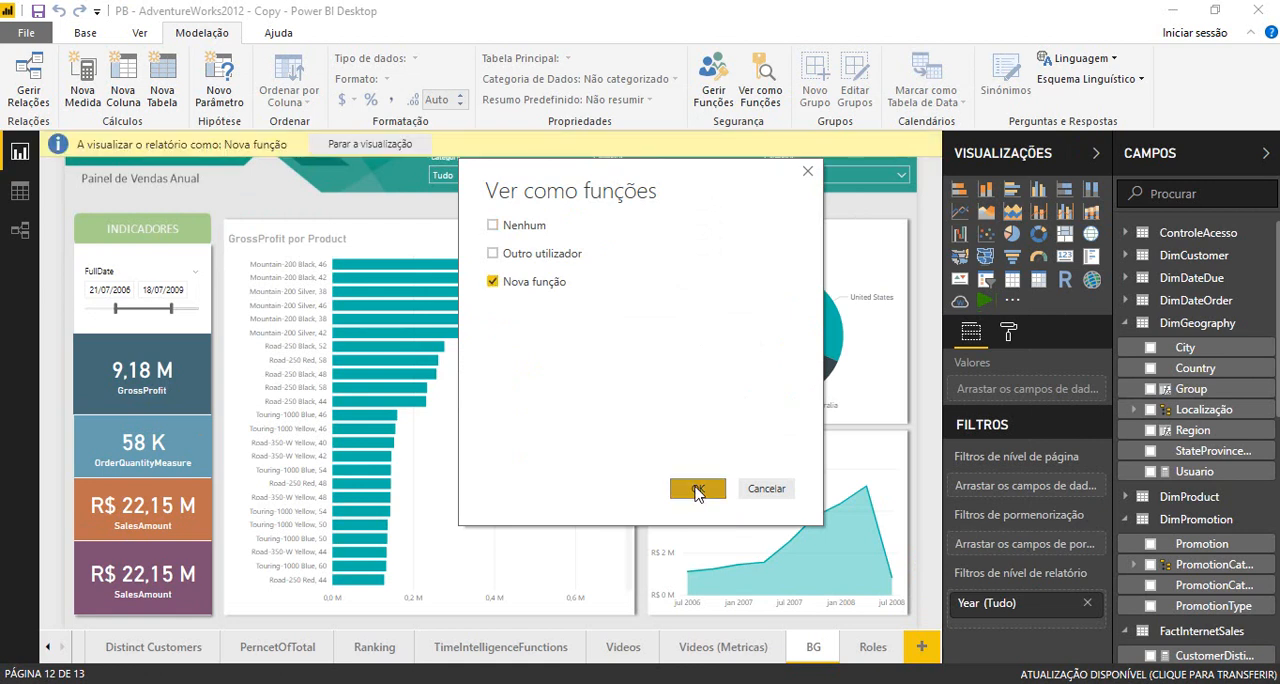